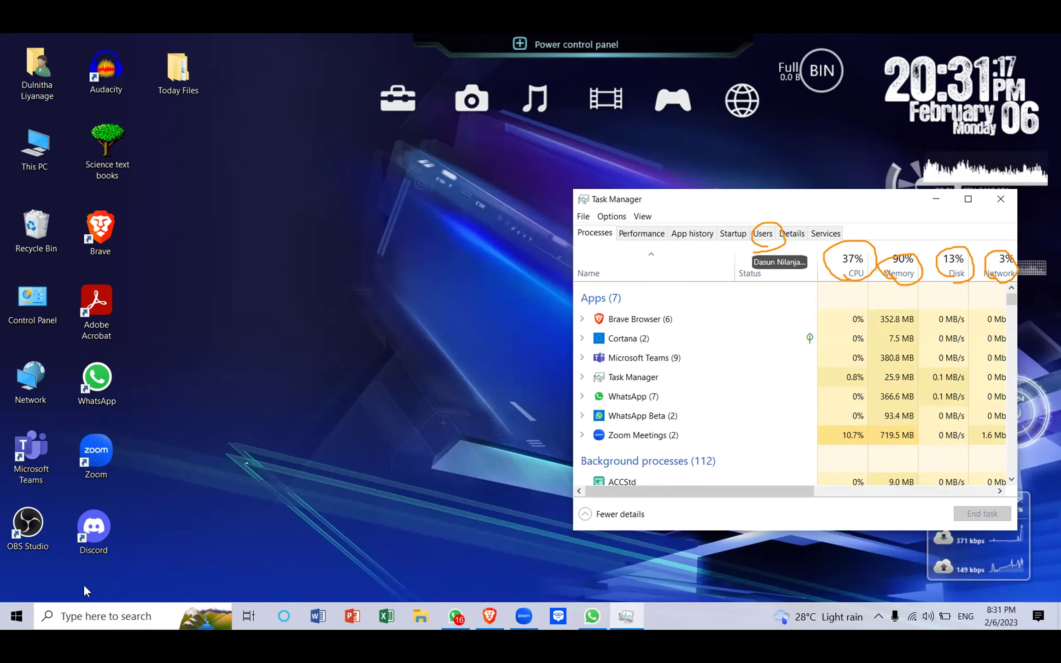
- Enlarge the Task Manager window to full screen and end the Microsoft Teams task
left_click_drag(84, 587, 85, 585)
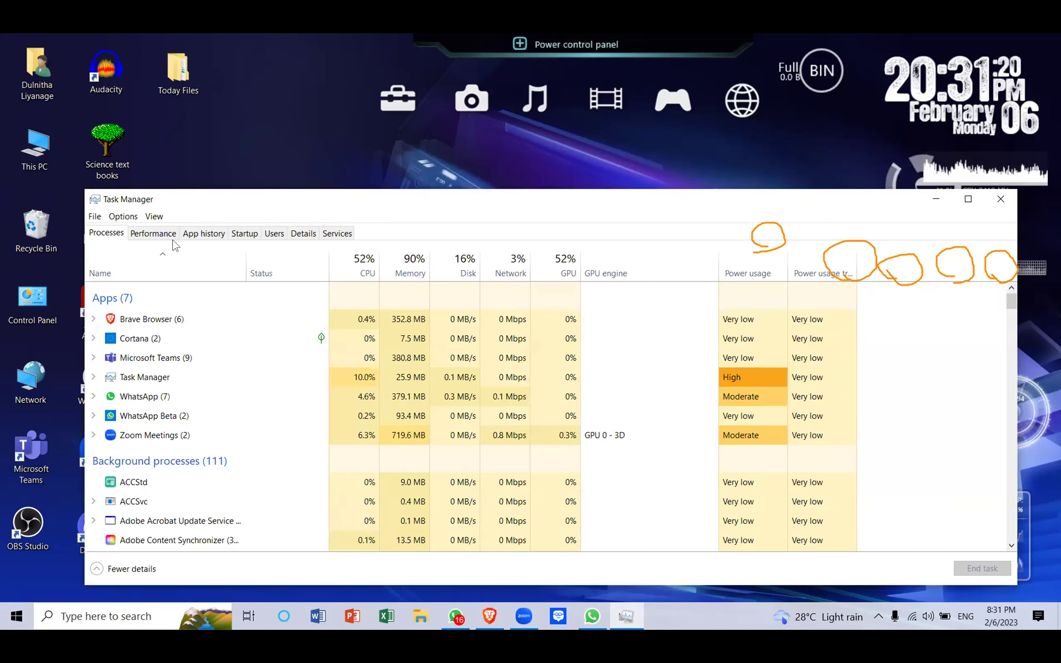
left_click(977, 201)
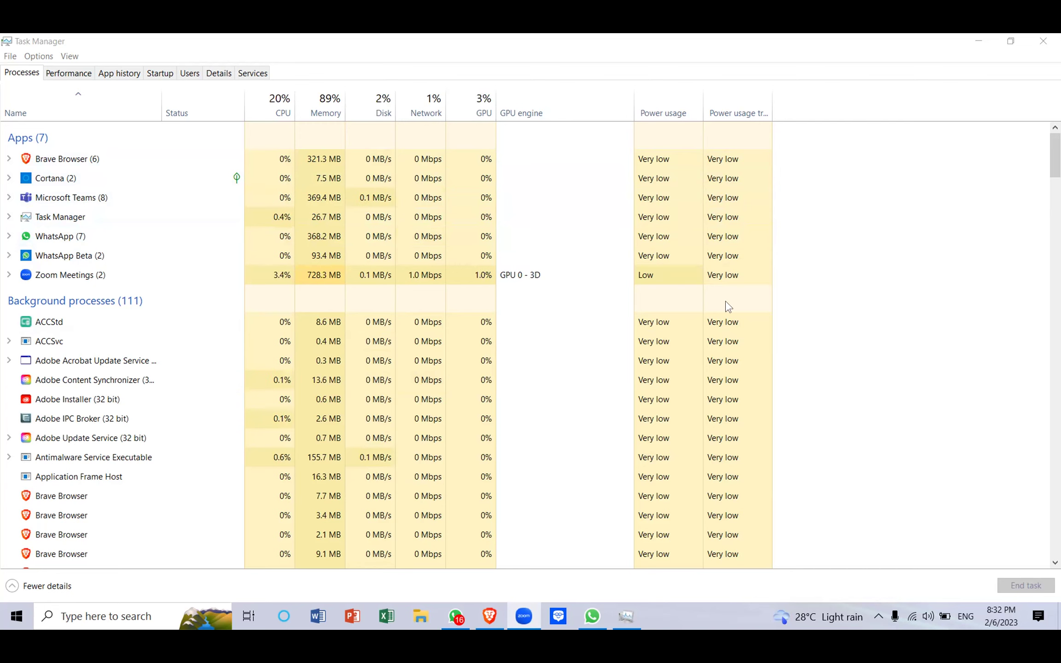
left_click(445, 201)
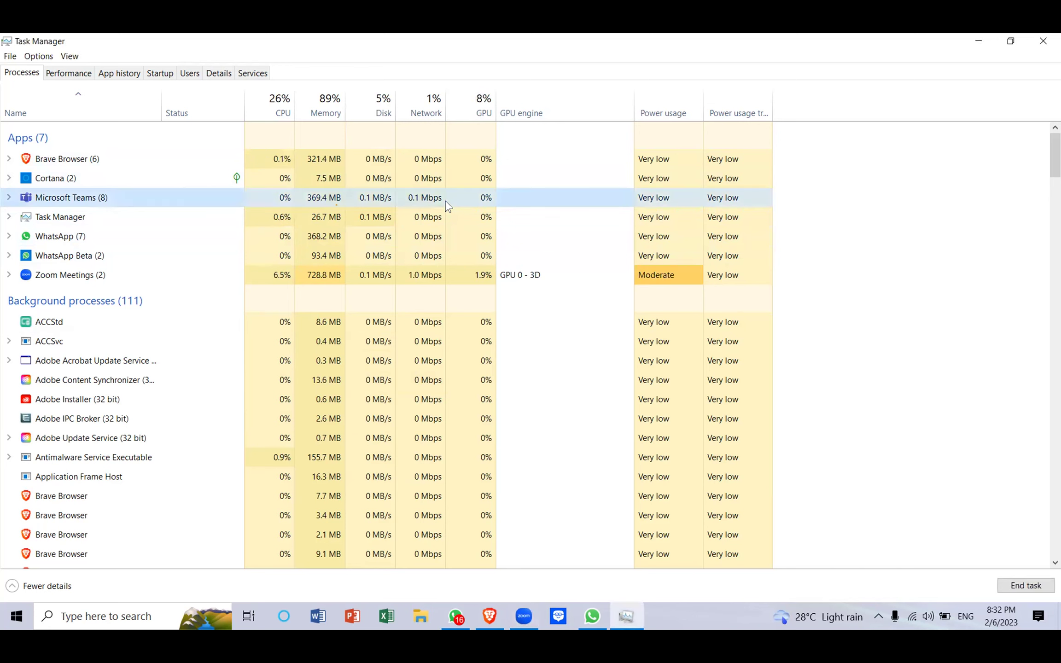
right_click(446, 201)
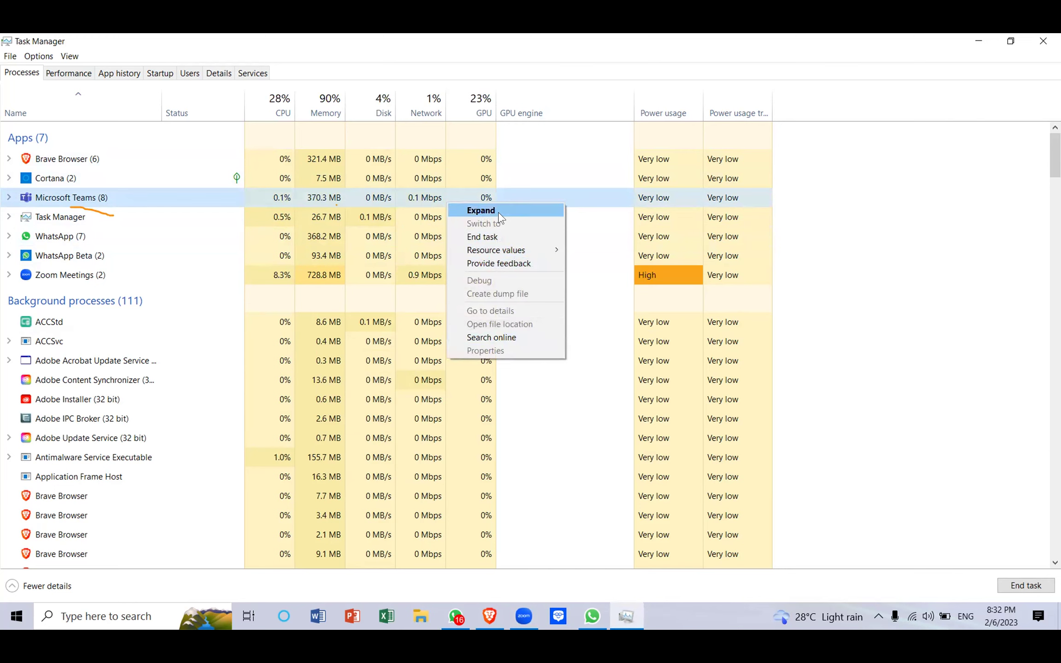
left_click(417, 214)
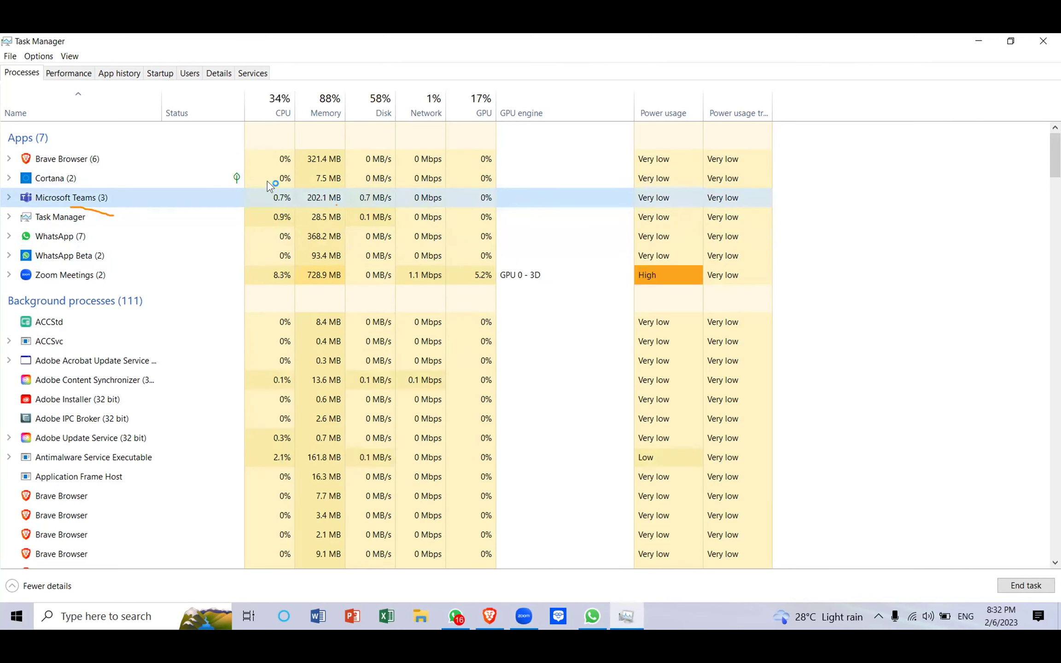
right_click(244, 199)
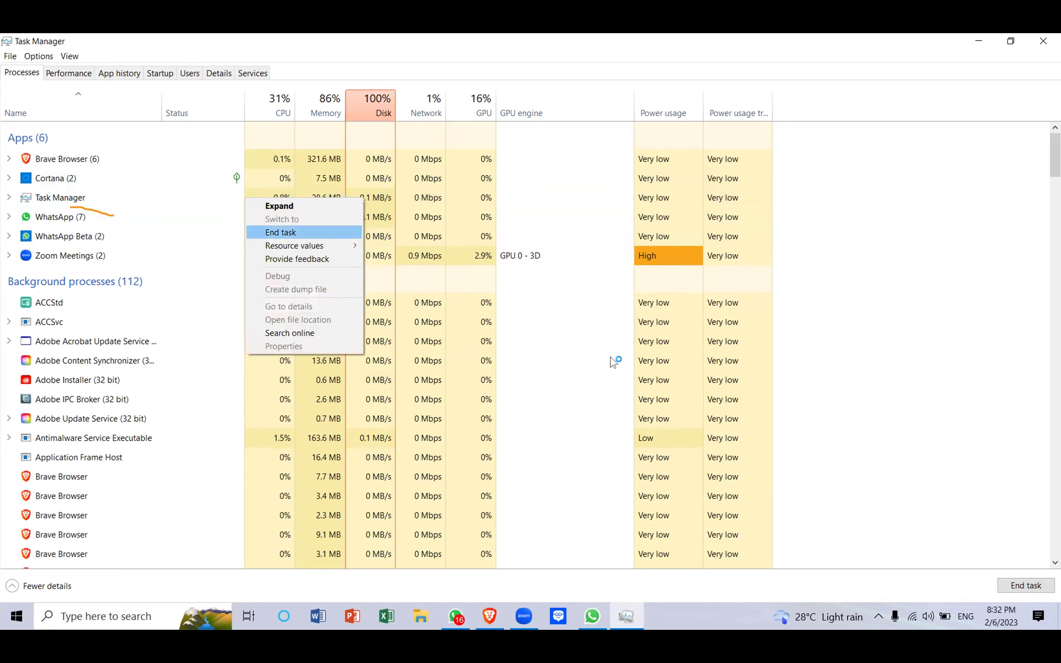
key("Escape")
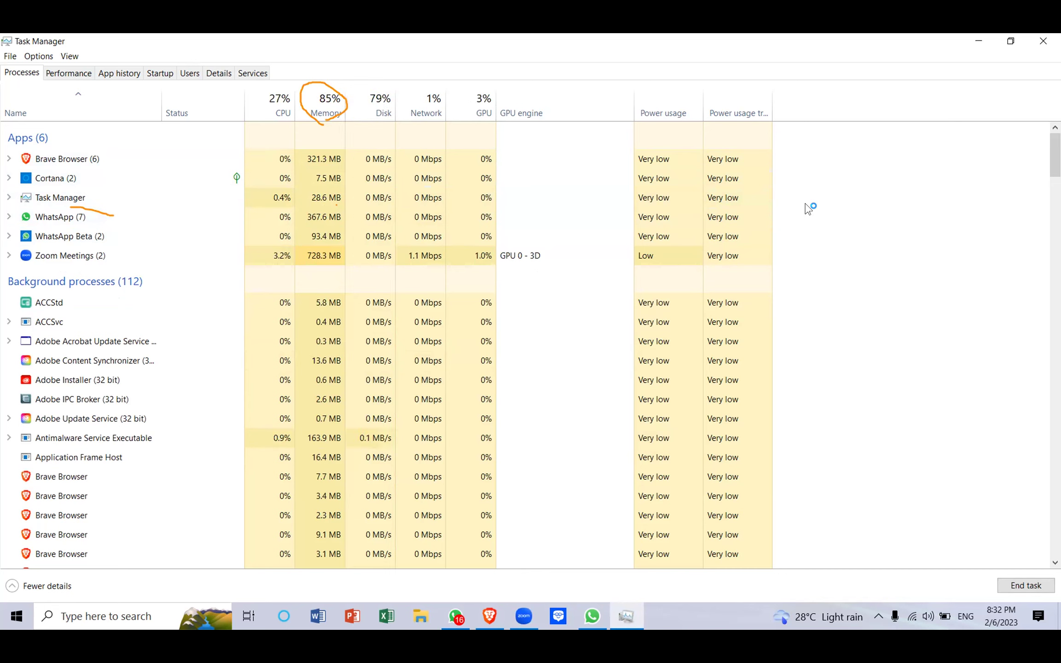
- End the WhatsApp Beta task in the list of running apps
key("Down")
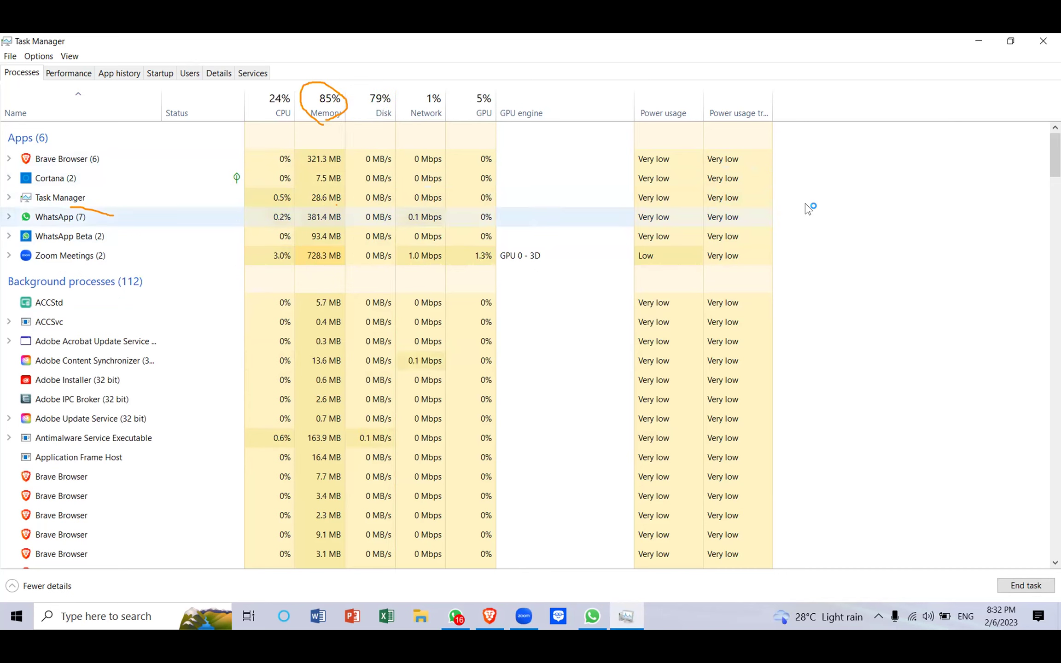
key("Down")
right_click(191, 235)
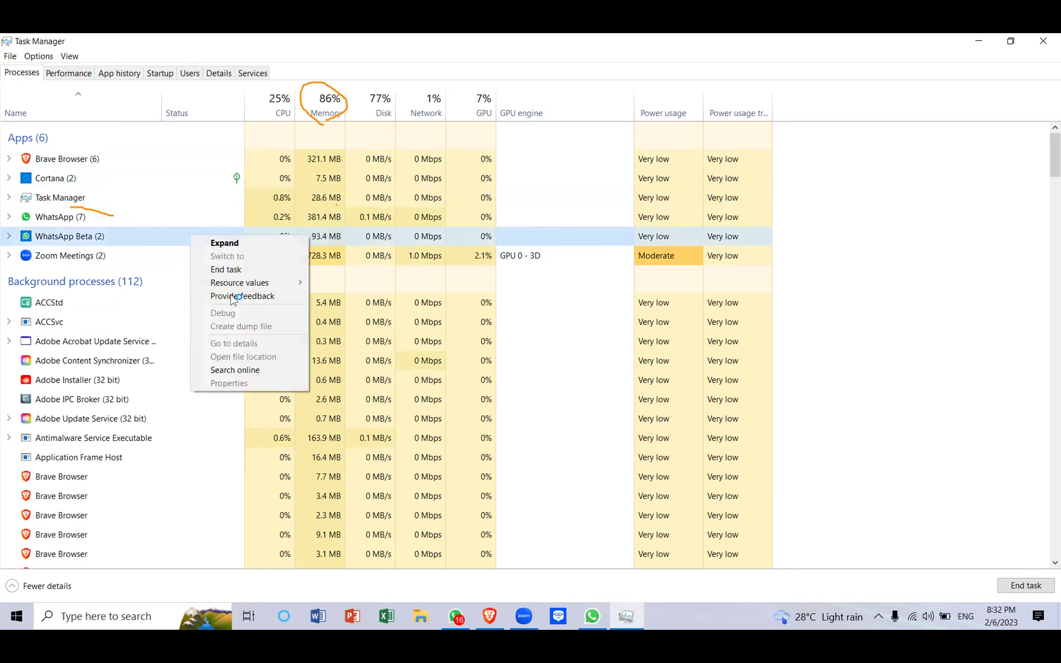
left_click(238, 270)
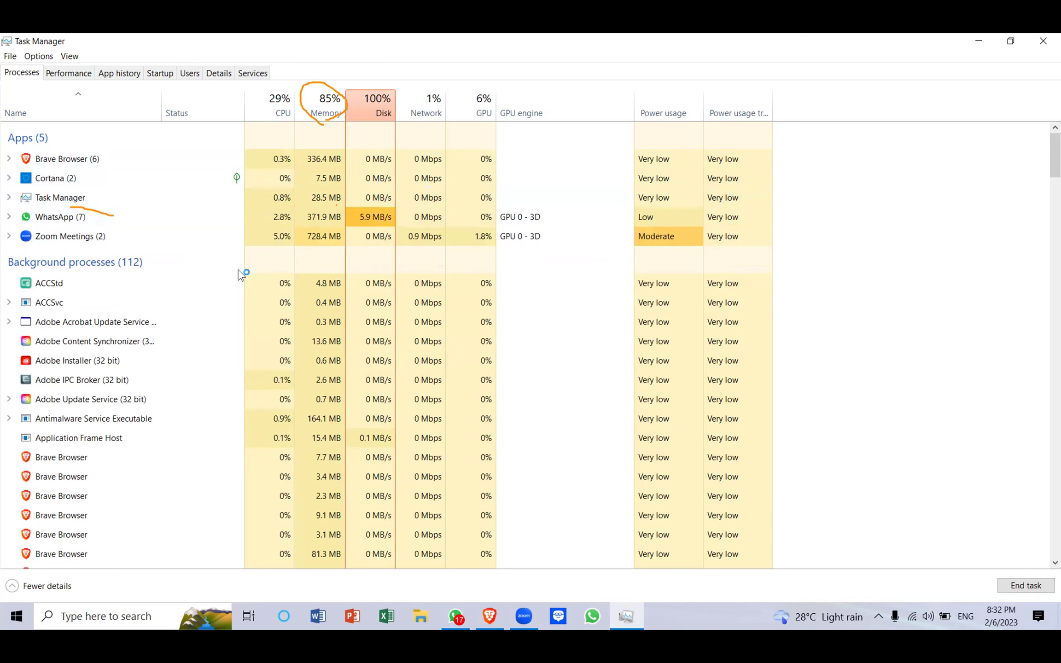
- End the Cortana and Brave Browser tasks and close Task Manager
right_click(213, 172)
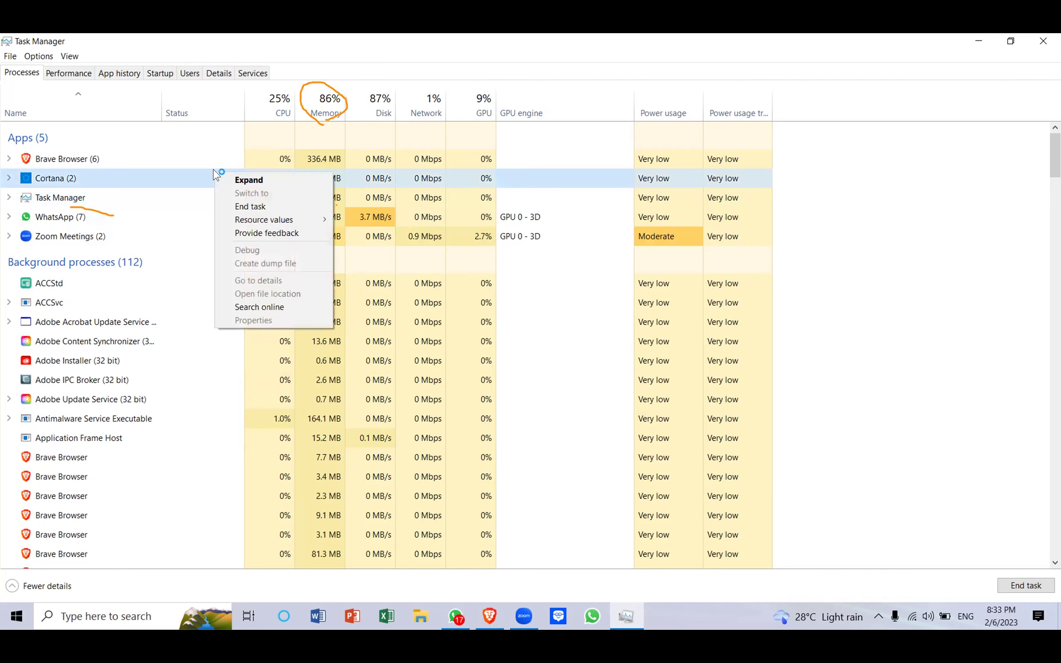
left_click(262, 204)
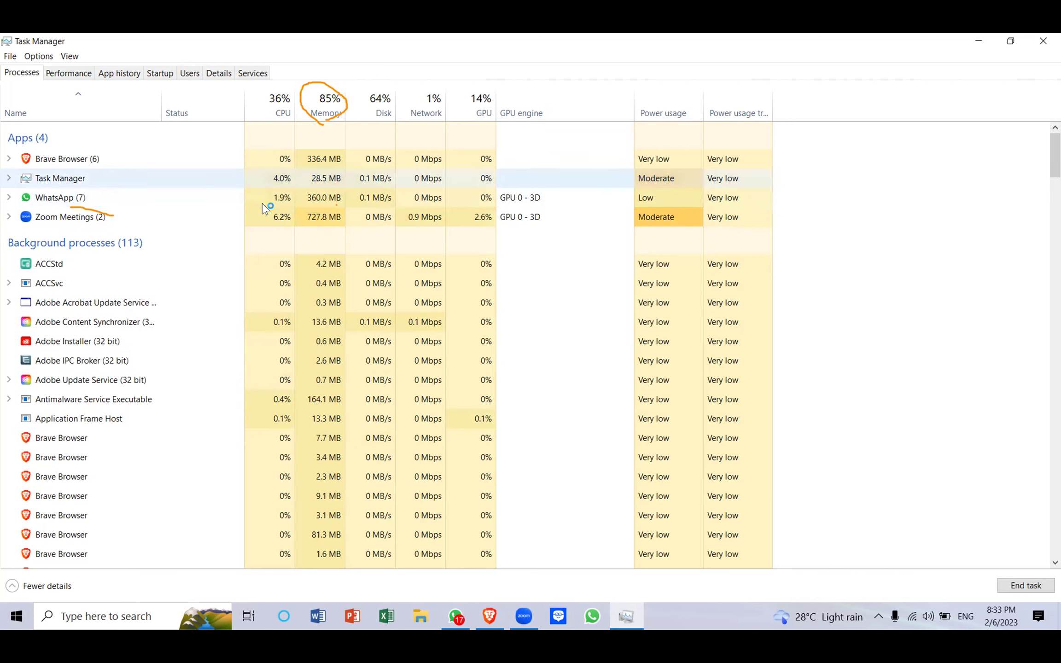
right_click(244, 159)
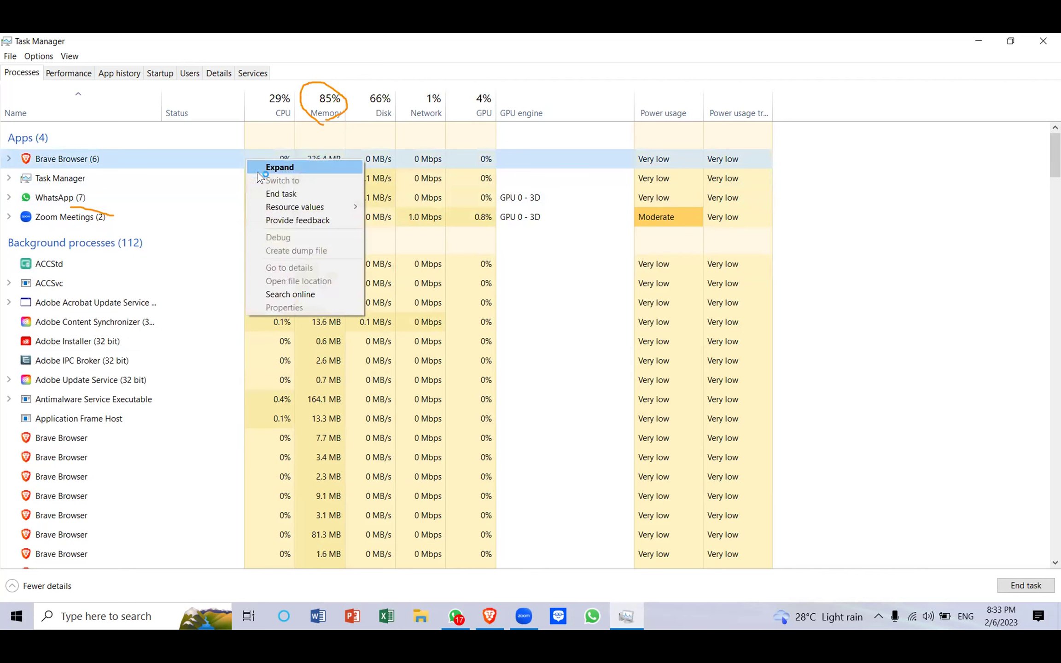
left_click(258, 193)
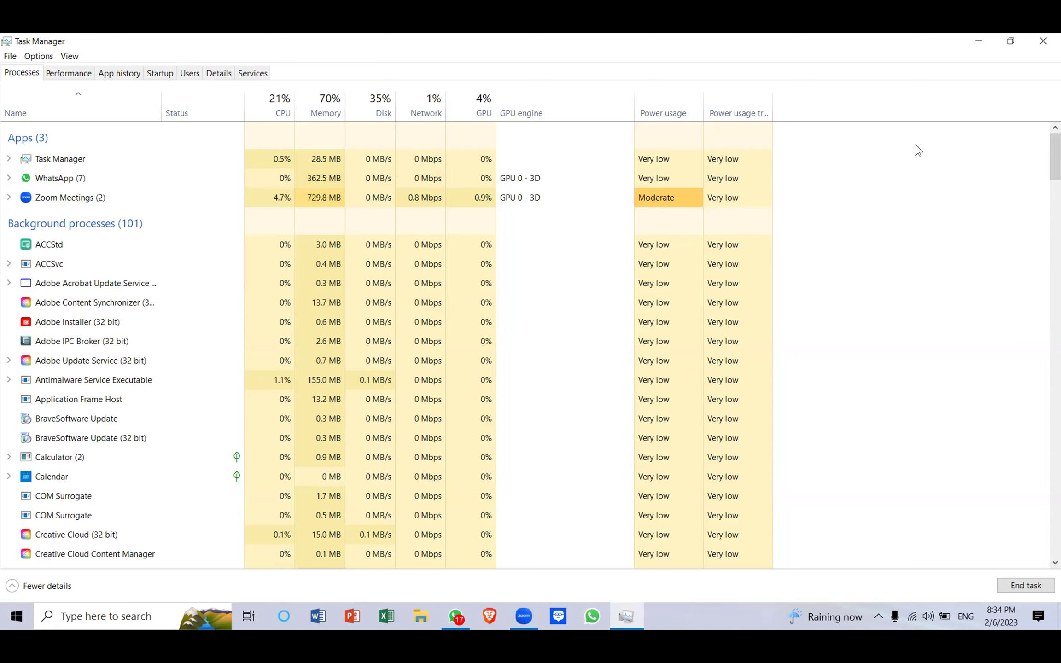
left_click(1044, 41)
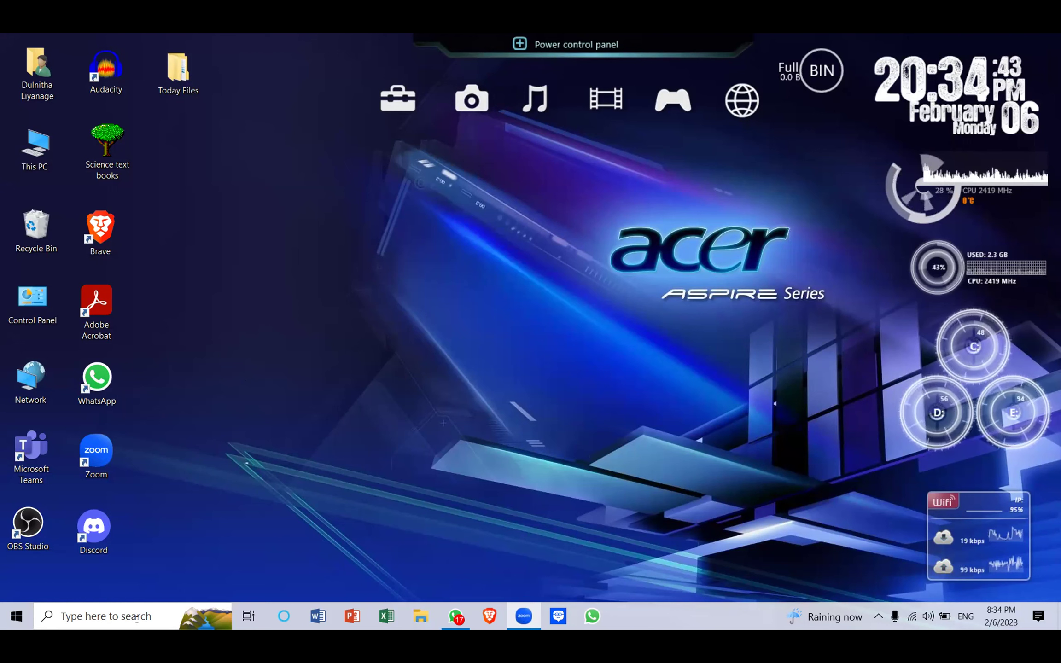
- Open Control Panel from the desktop and maximize its window
left_click(95, 456)
left_click(35, 315)
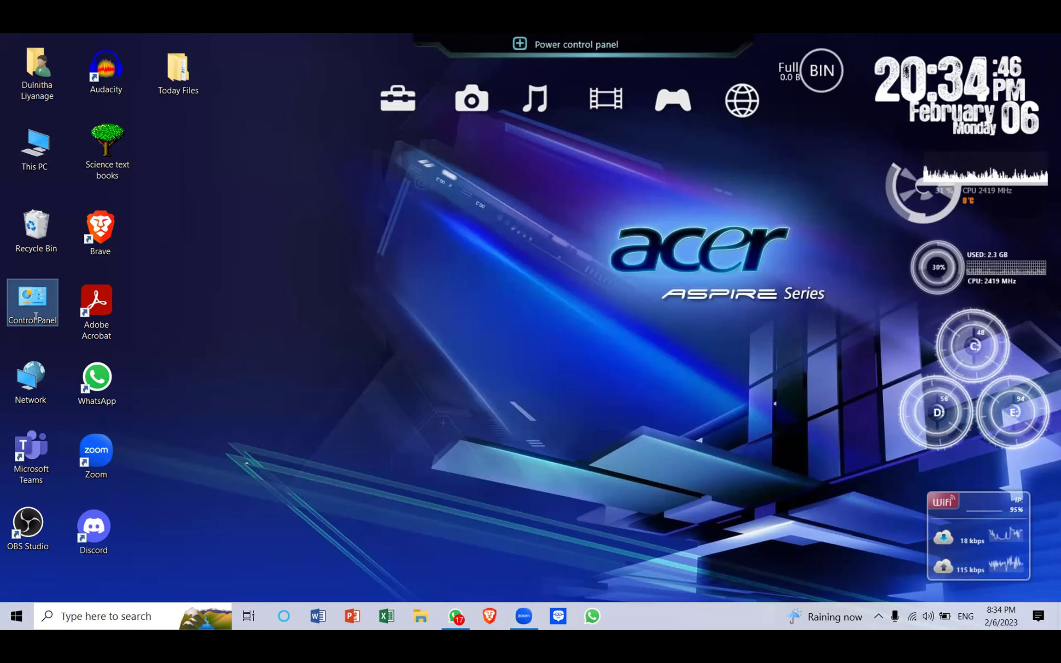
double_click(36, 315)
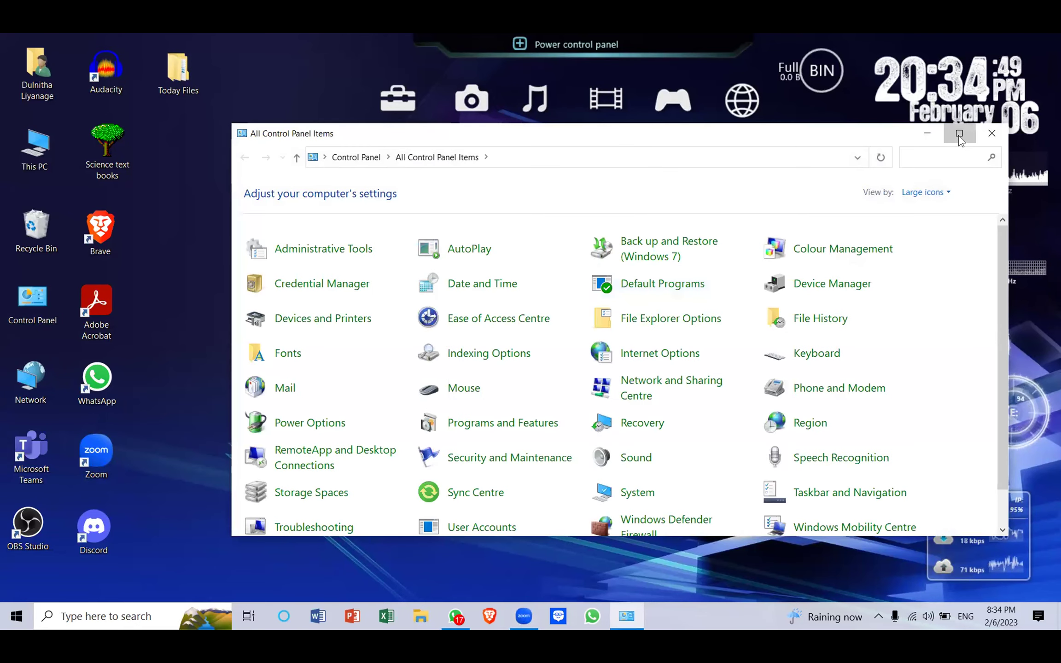
left_click(960, 135)
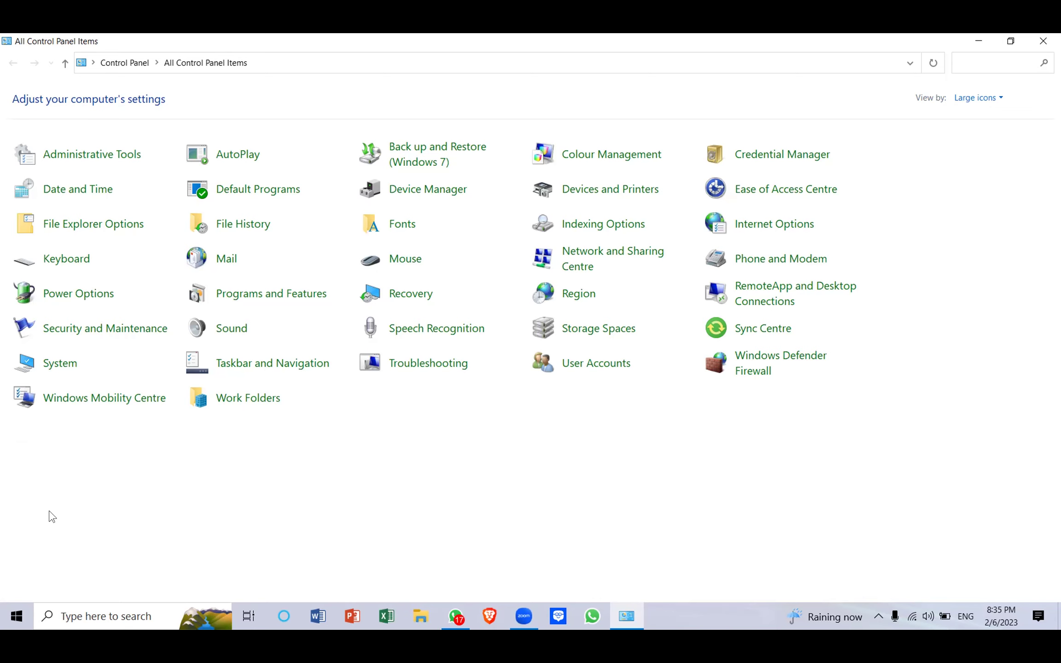
- Open Control Panel by running the command "control" from the Run dialog, and close its window again
key("super+r")
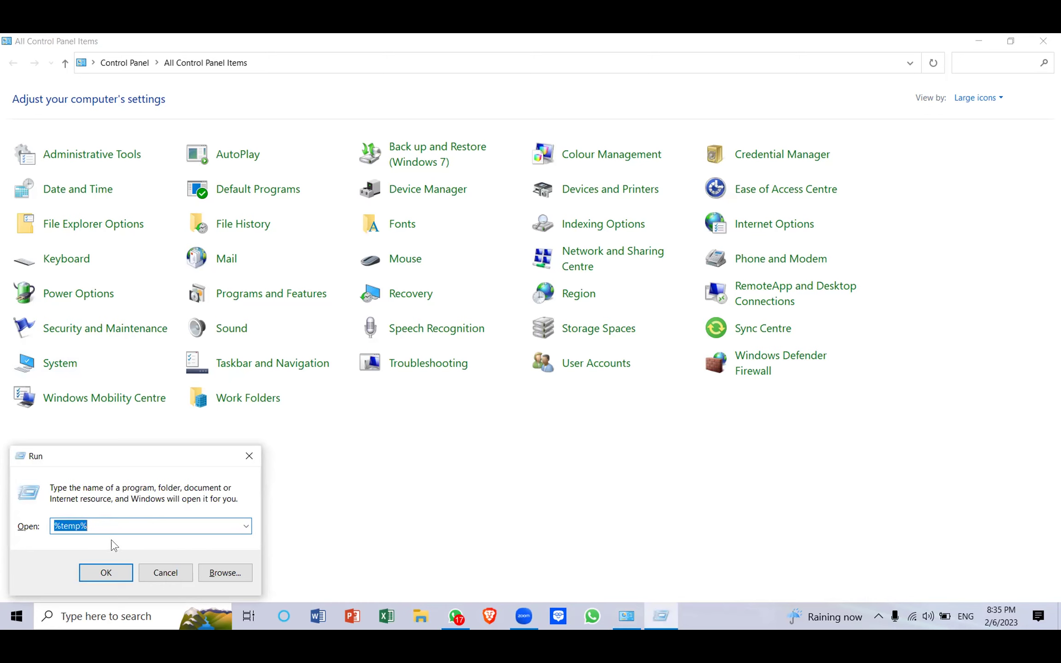
key("Return")
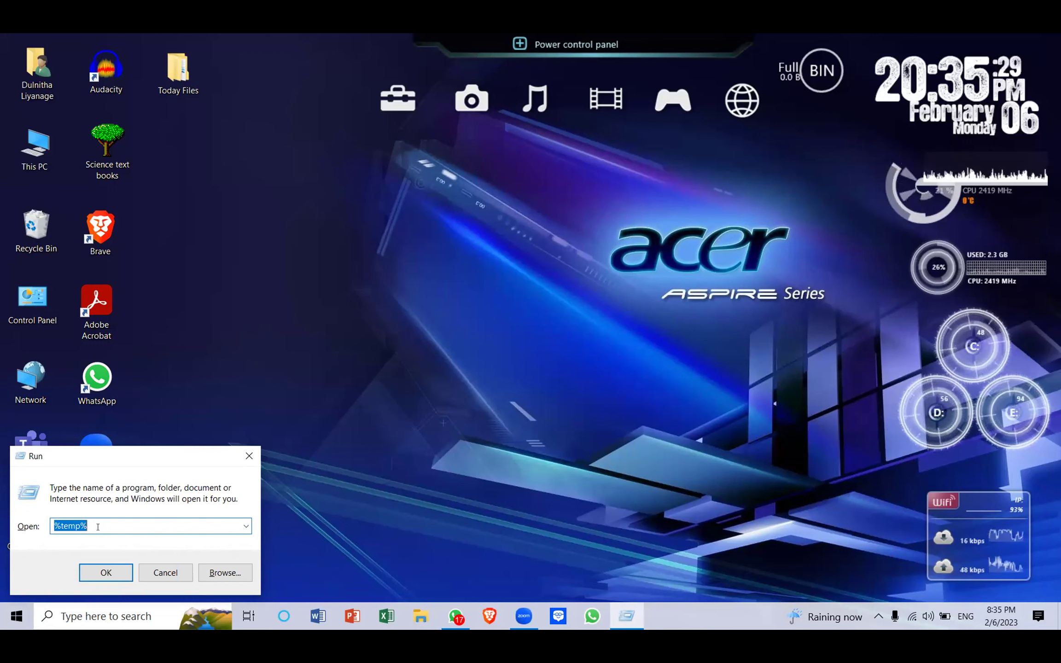
key("BackSpace")
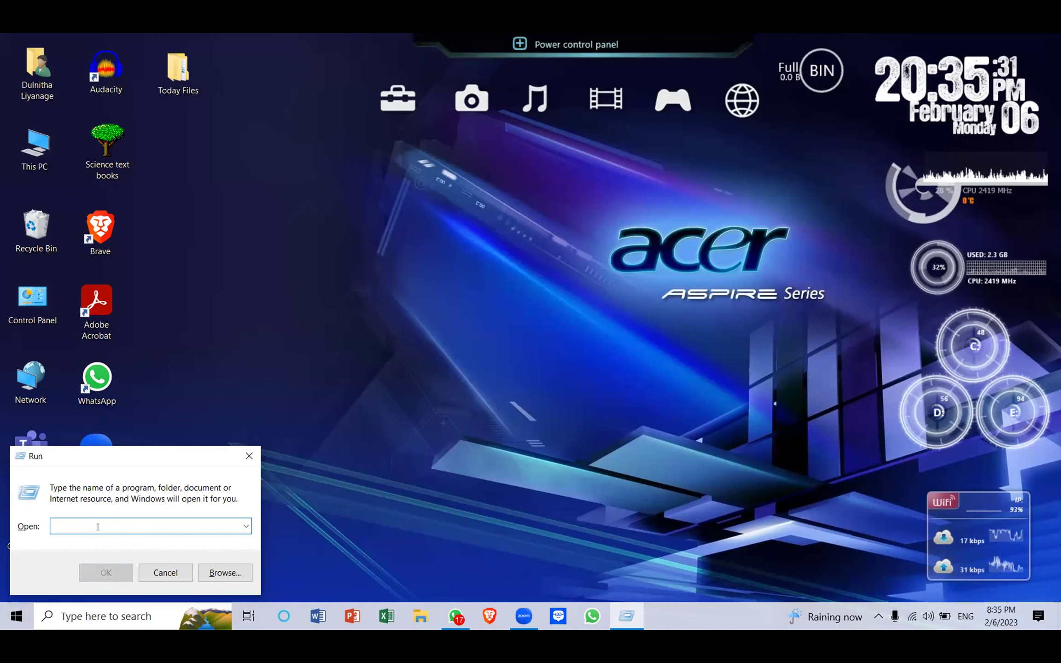
type("cont")
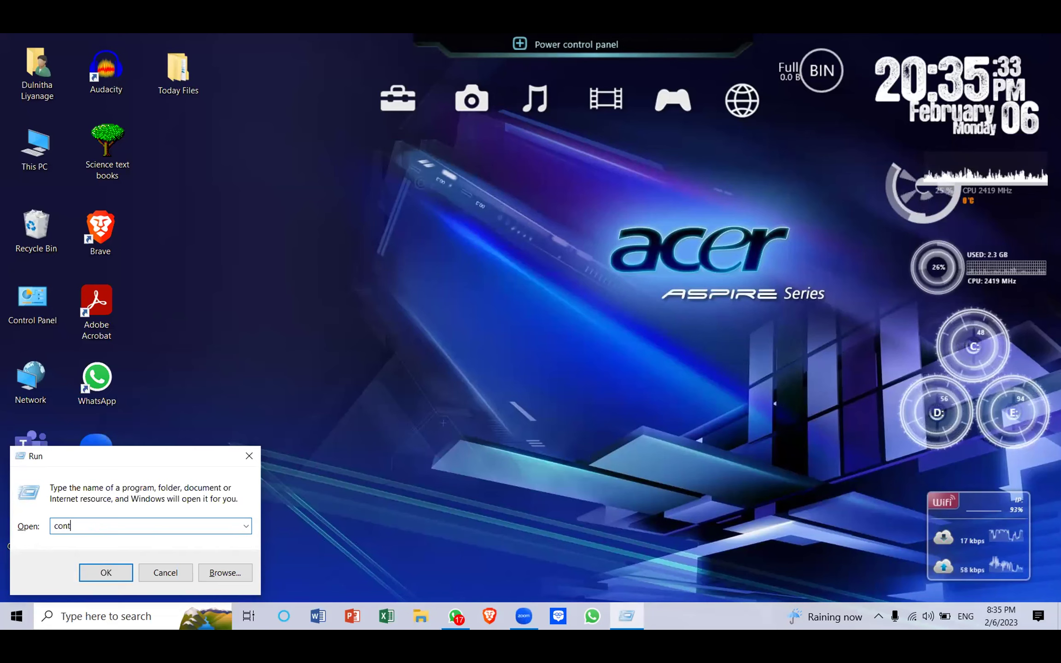
type("rol")
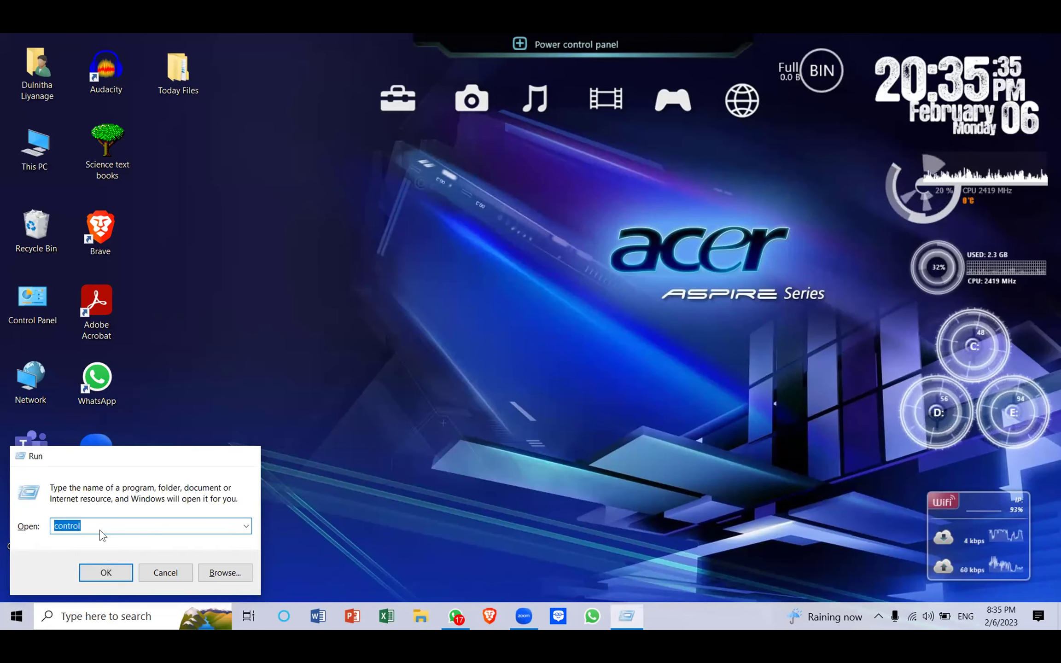
key("Return")
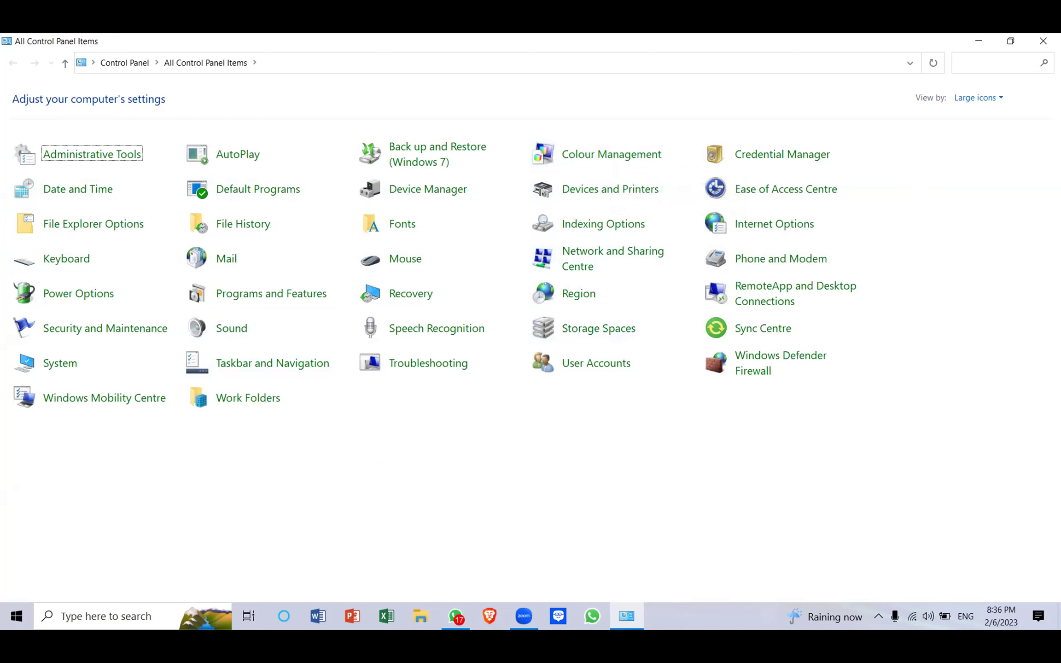
key("alt+F4")
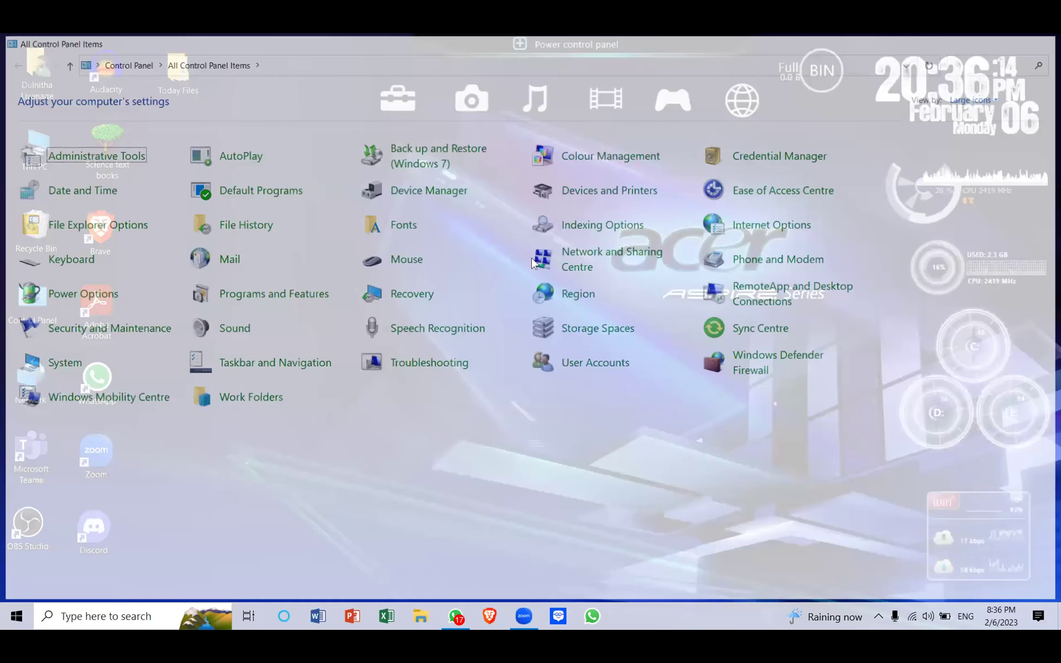
- Open the Display settings from an empty area of the desktop and maximize the Settings window
right_click(532, 261)
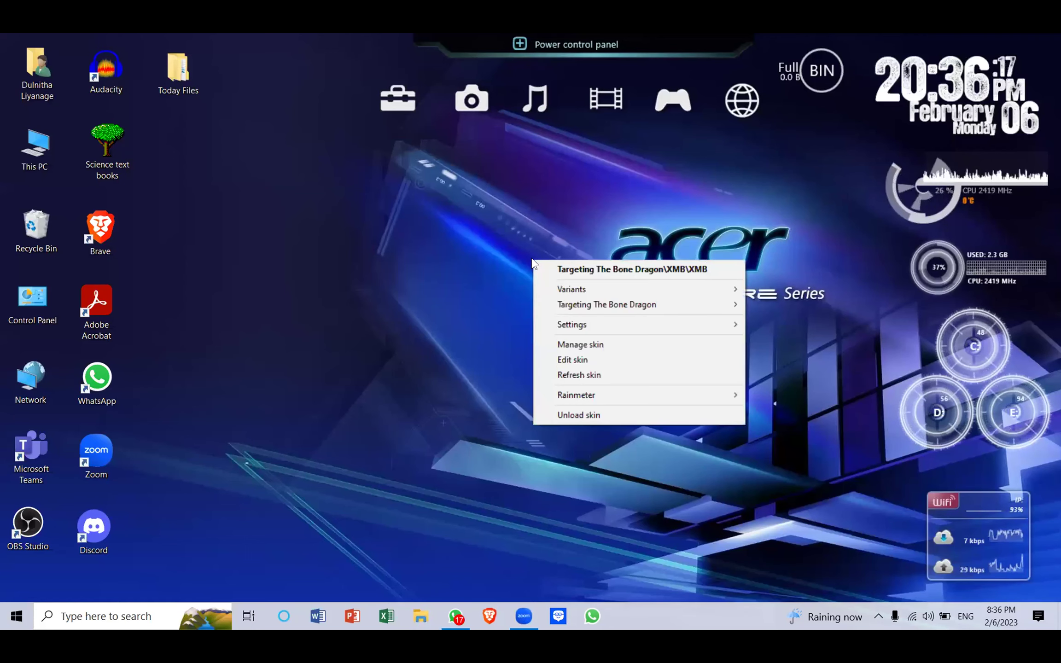
left_click(424, 354)
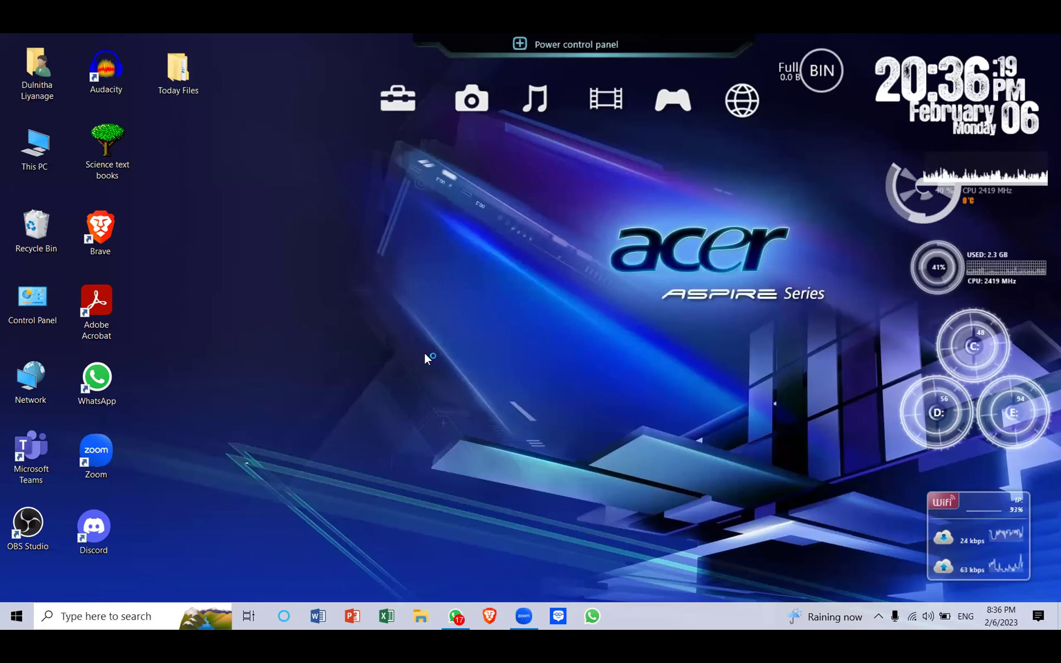
right_click(425, 355)
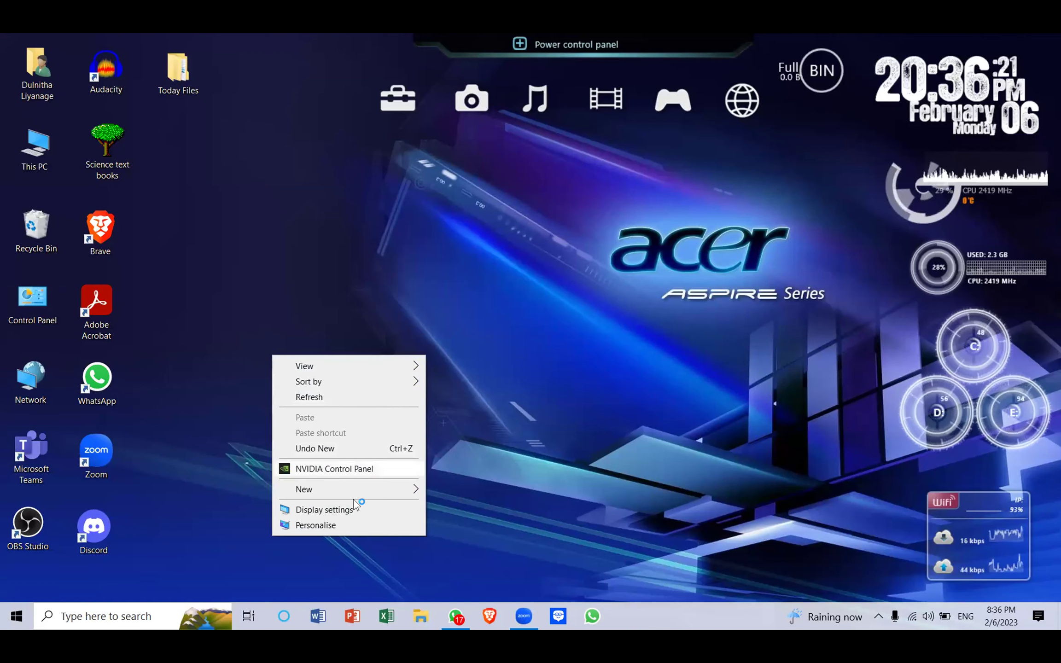
left_click(320, 510)
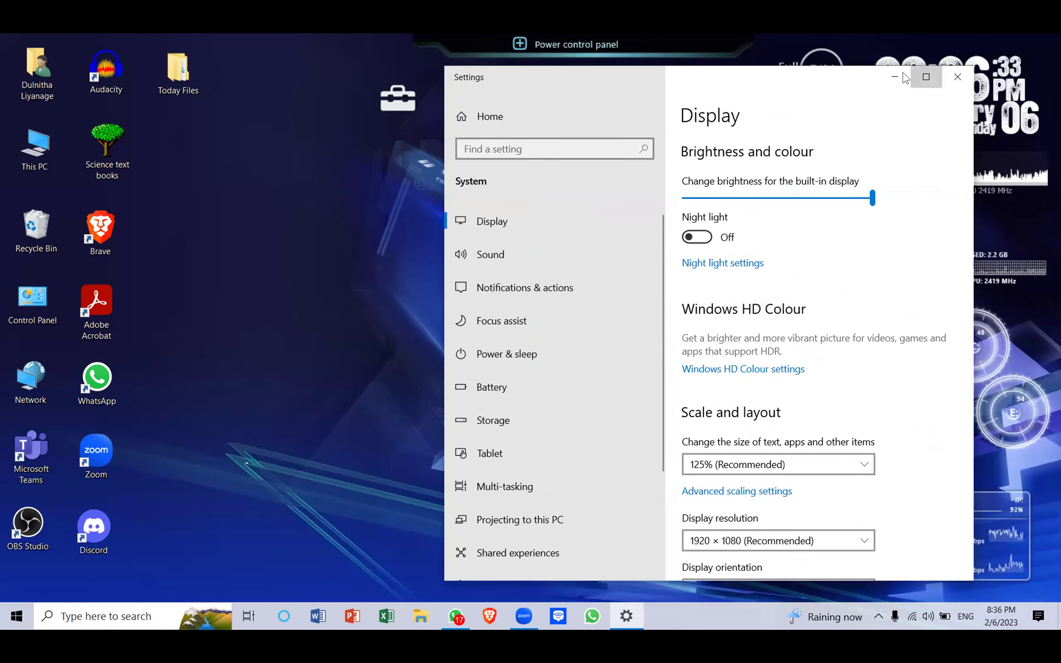
left_click_drag(905, 78, 497, 92)
double_click(497, 92)
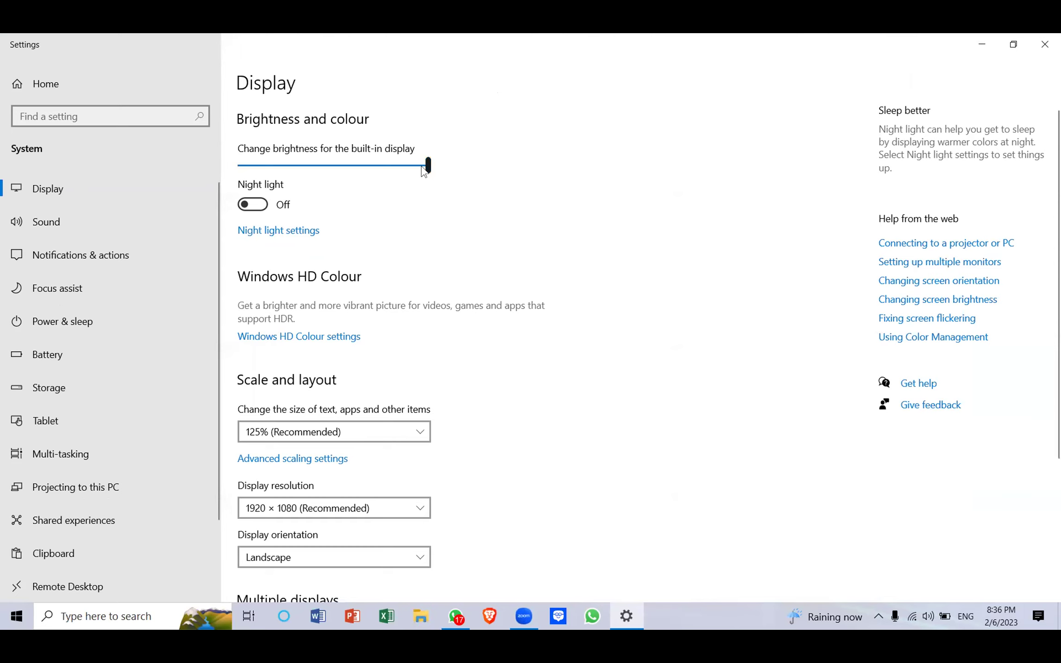
- Try the brightness slider of the built-in display and switch Night light on and off
mouse_move(427, 166)
left_mouse_down()
mouse_move(232, 163)
mouse_move(432, 174)
left_mouse_up()
left_click(263, 207)
left_click(240, 207)
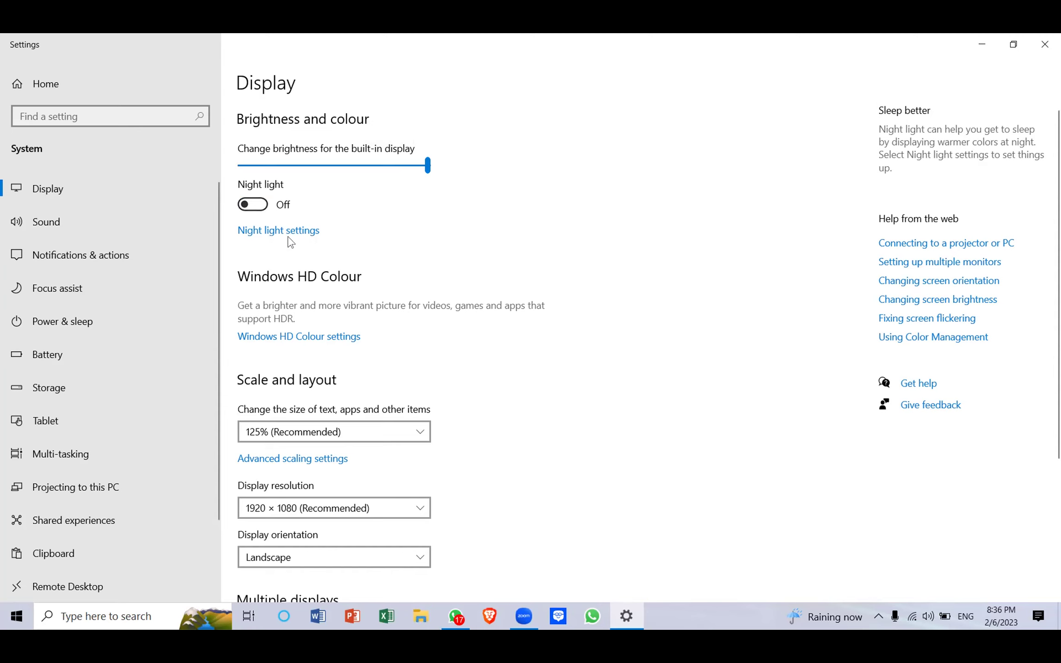
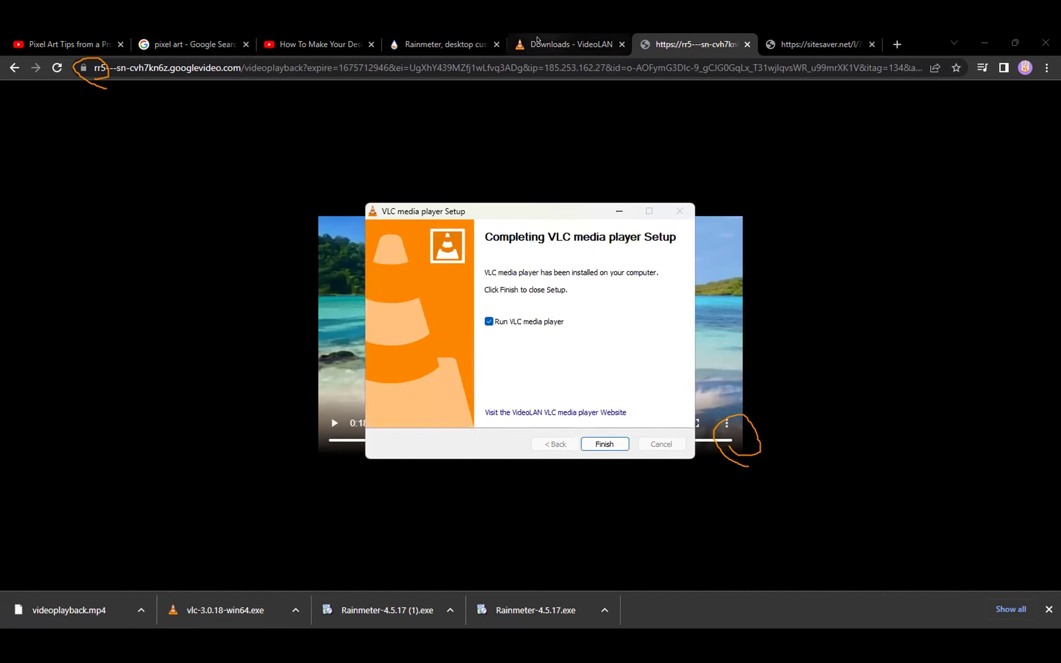
- Finish the VLC media player setup and launch VLC media player from the desktop
left_click(603, 444)
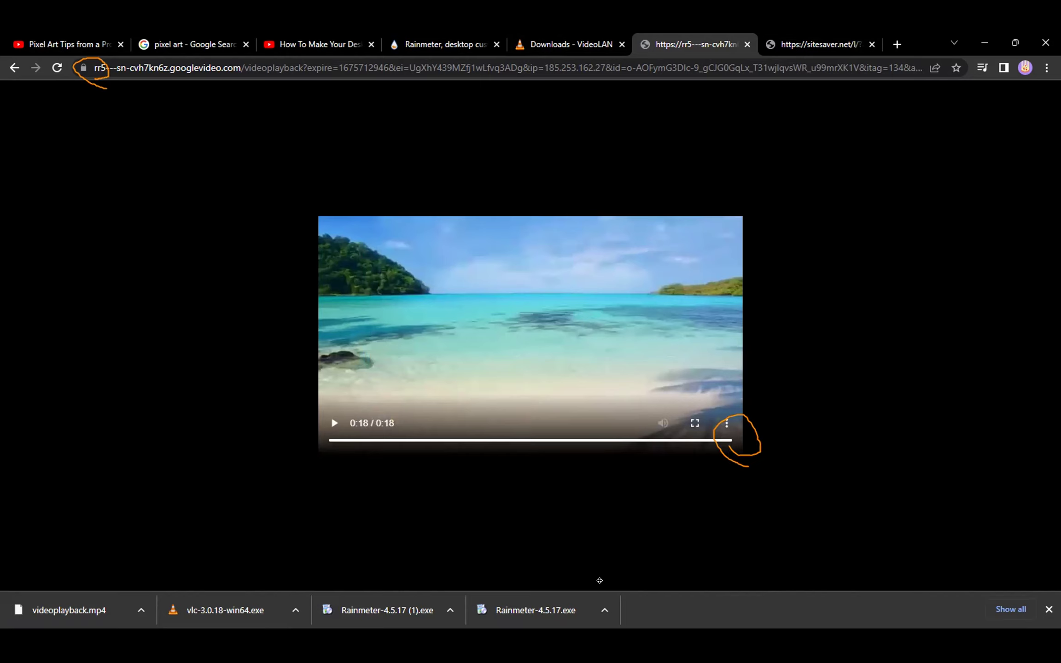
key("super+d")
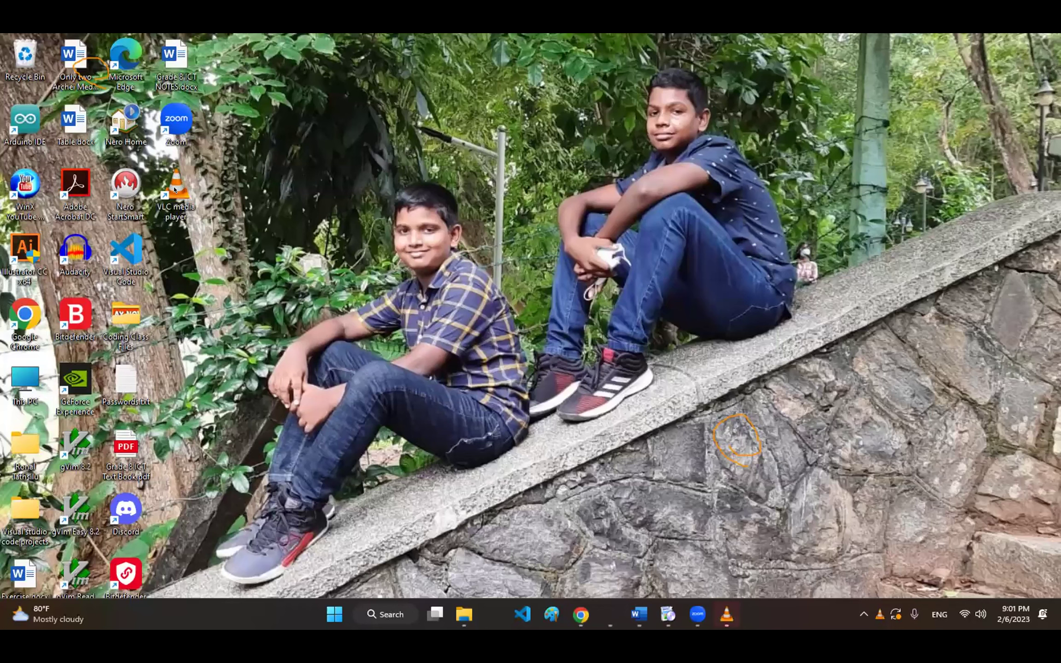
double_click(175, 189)
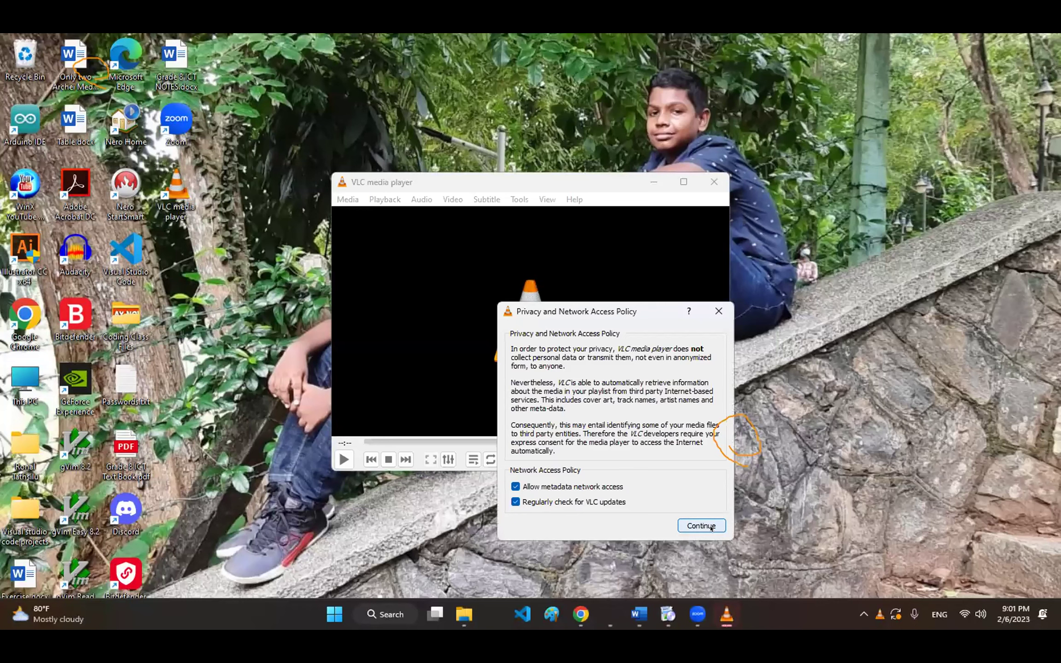
- Accept the VLC privacy and network access policy and close the duplicate VLC media player window from the task switcher
key("Return")
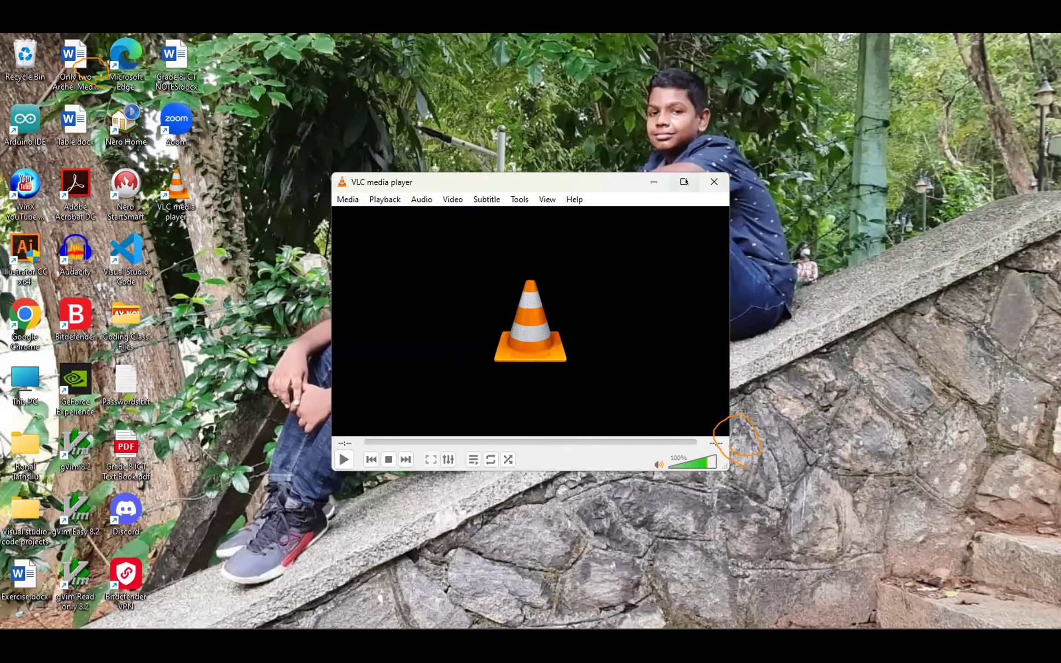
mouse_move(684, 182)
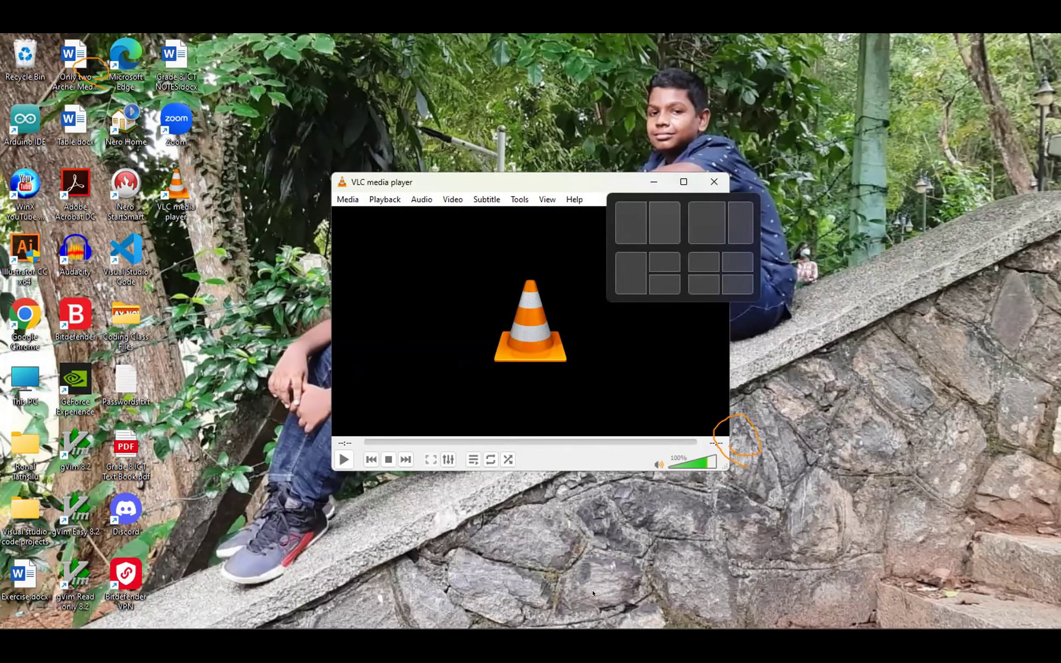
key("alt+Tab")
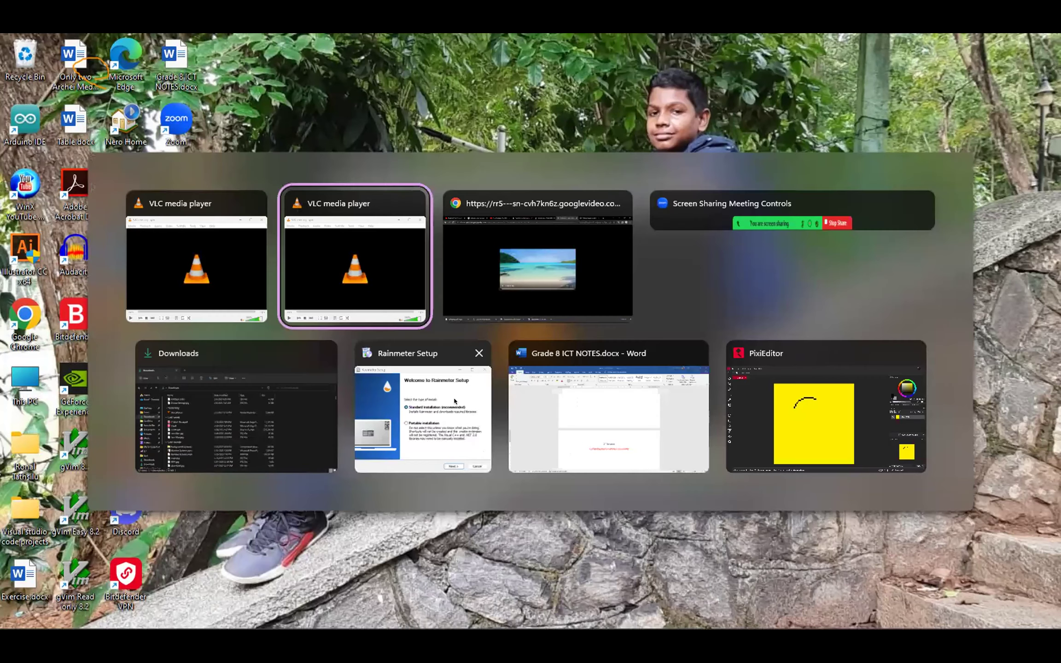
left_click(418, 203)
key("Tab")
key("Tab")
key("Tab")
key("Tab")
key("Tab")
key("Tab")
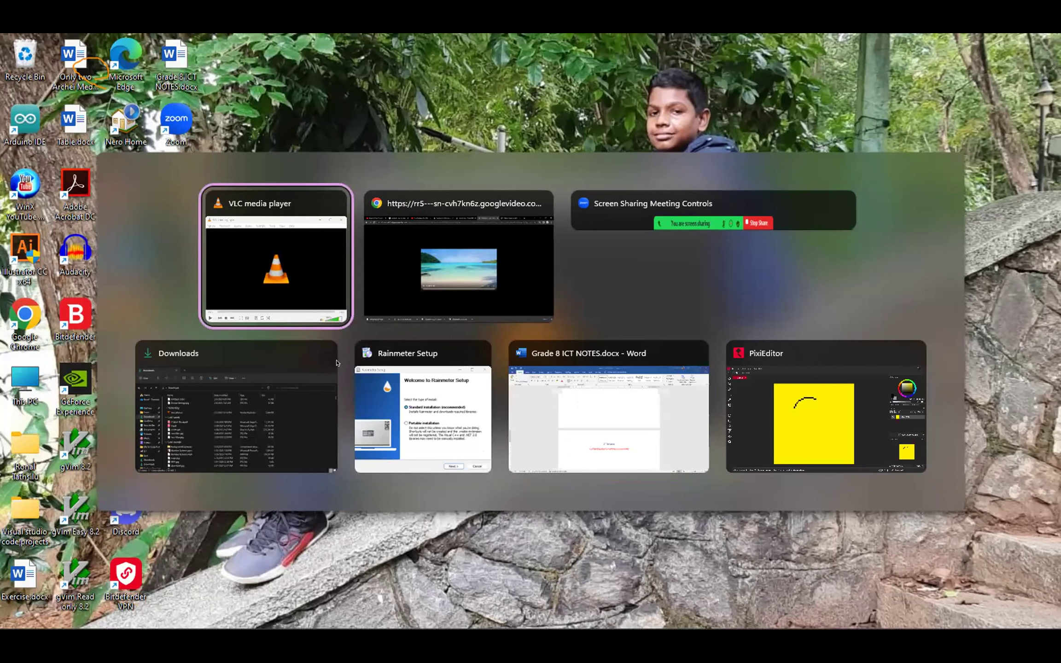
- Switch to Chrome and open the downloaded videoplayback.mp4 just once with VLC media player
left_click(282, 343)
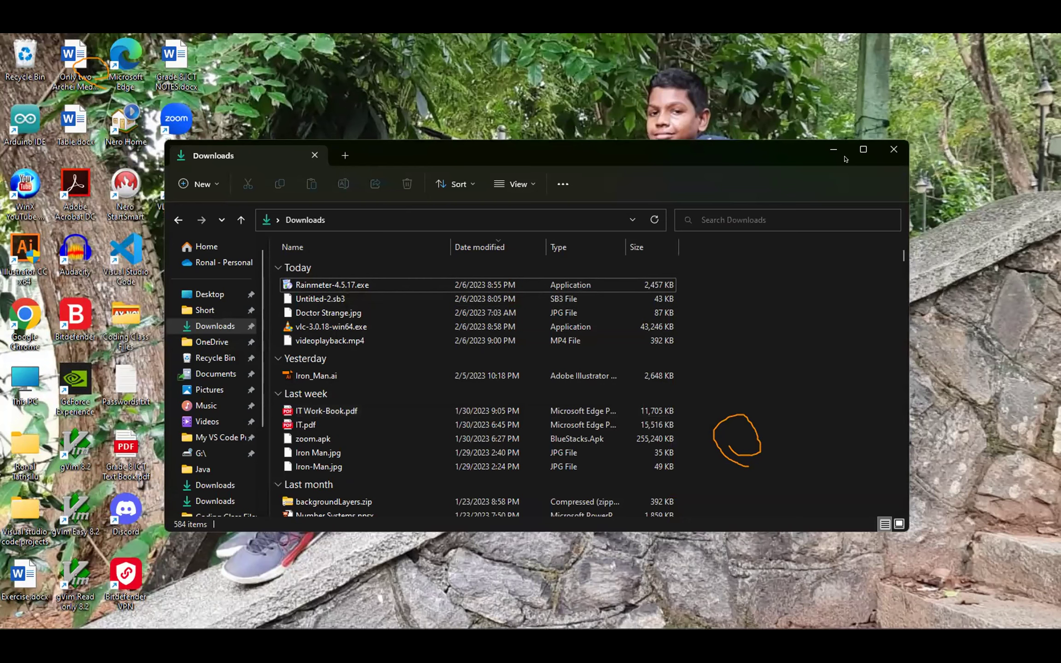
key("alt+Tab")
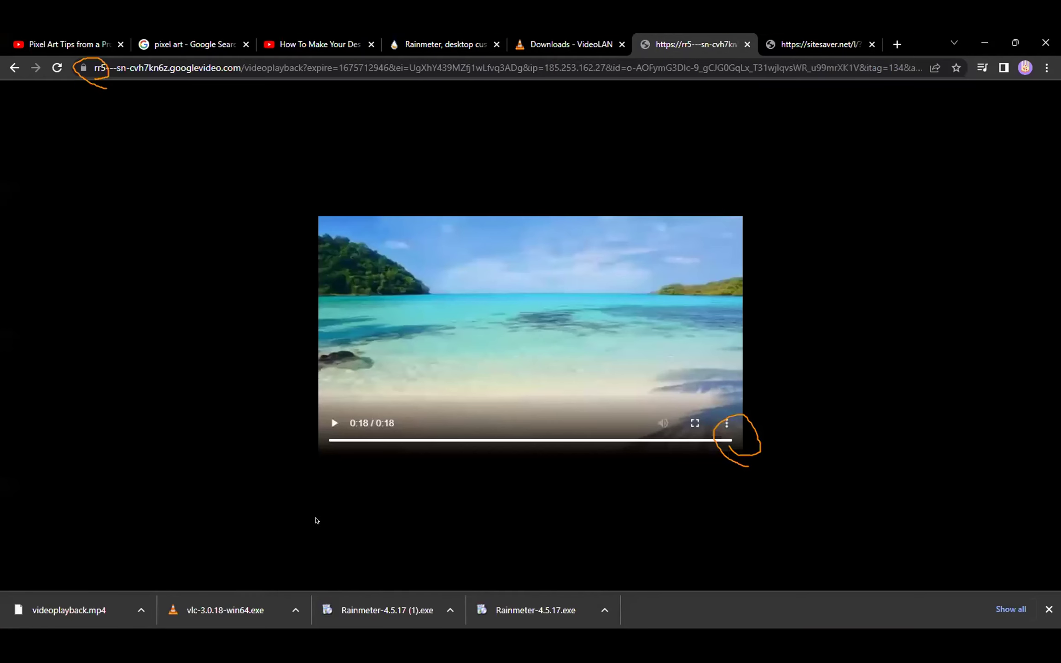
left_click(90, 615)
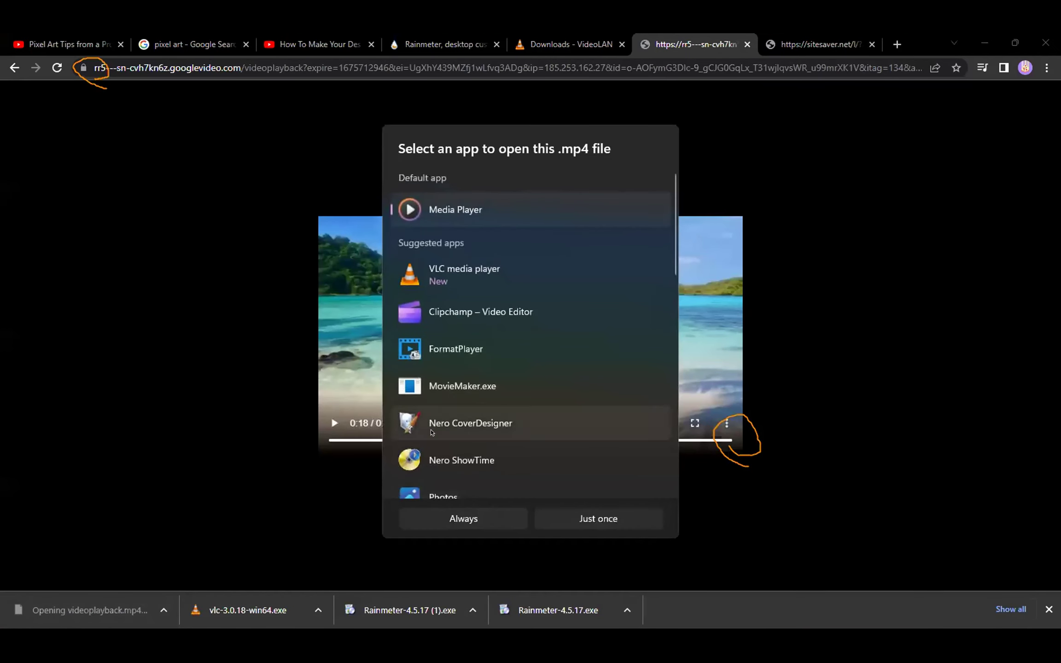
left_click(496, 286)
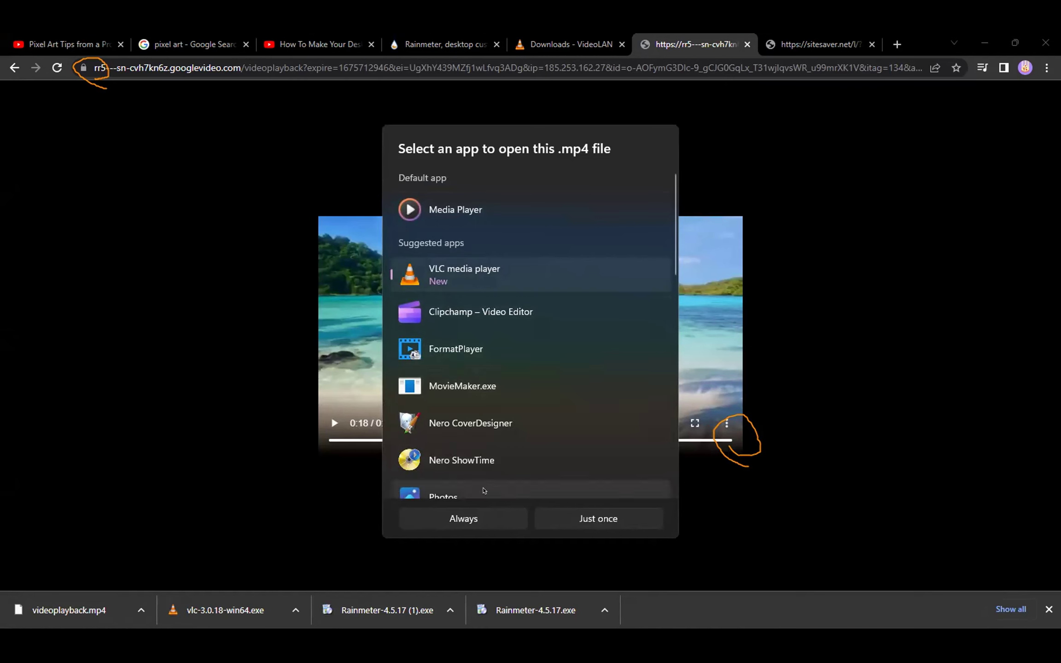
left_click(601, 519)
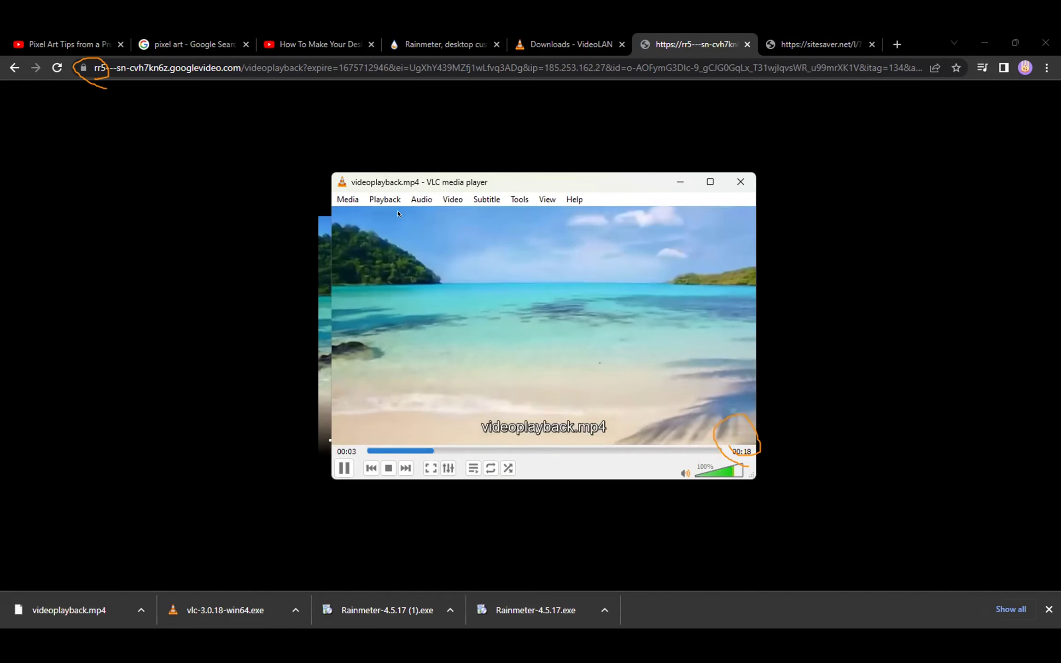
- Set the video playing in VLC as the desktop wallpaper, dismiss its playback options unchanged, and return to Chrome
left_click(446, 200)
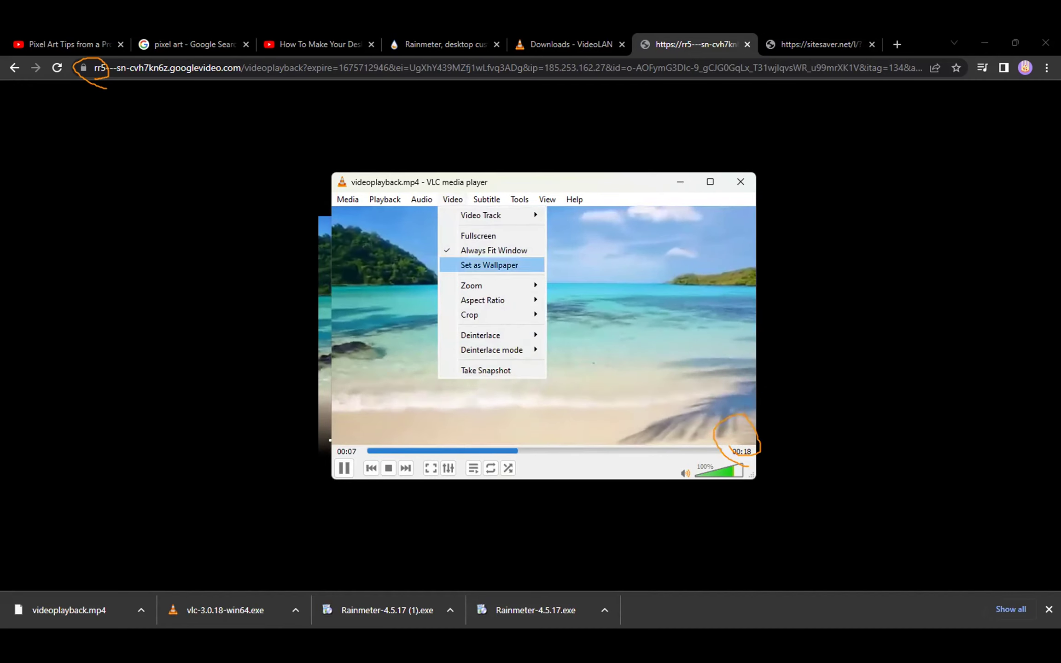
left_click(517, 266)
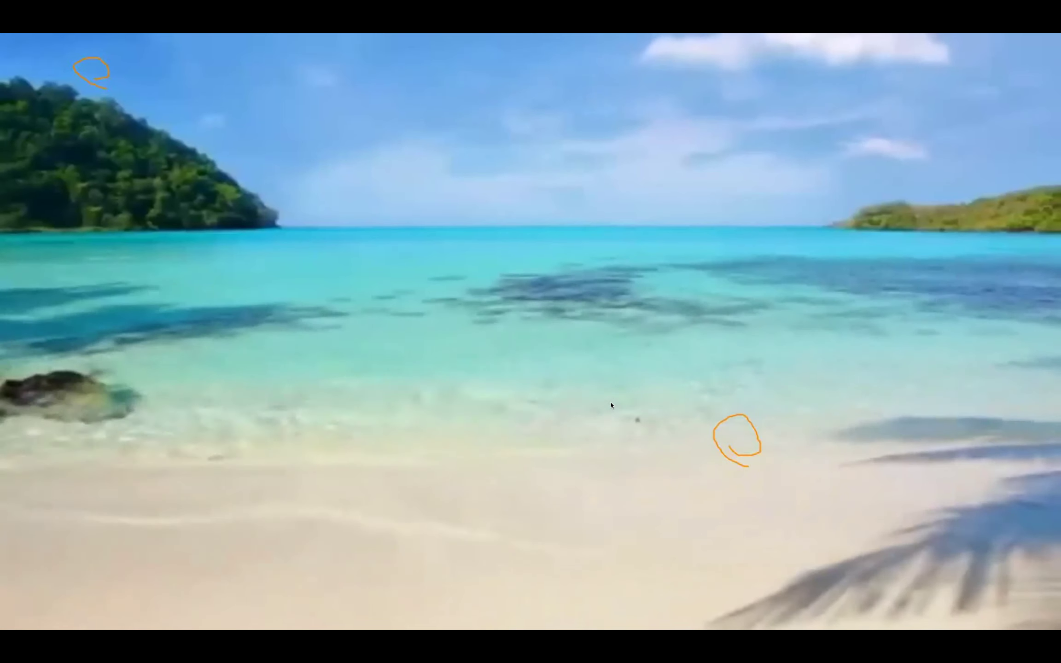
right_click(445, 283)
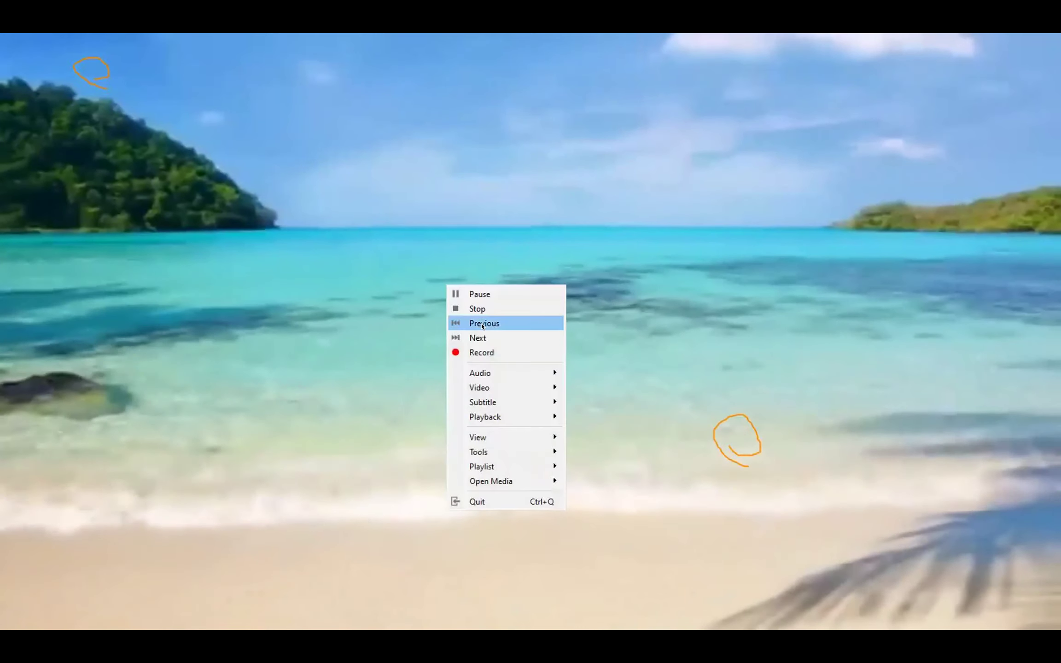
left_click(664, 348)
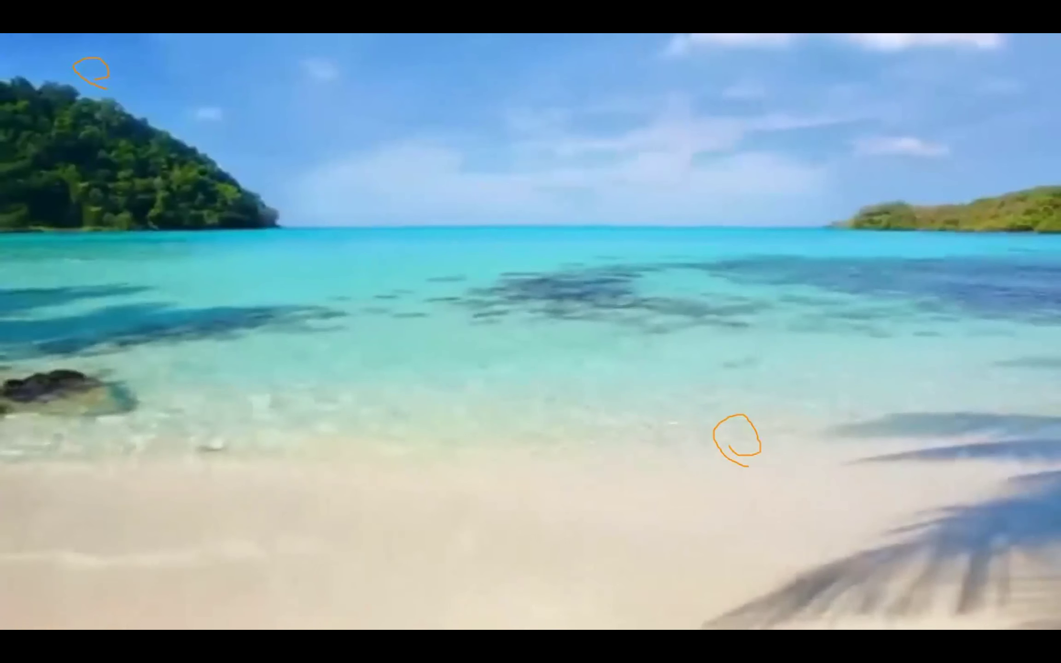
key("super")
key("super")
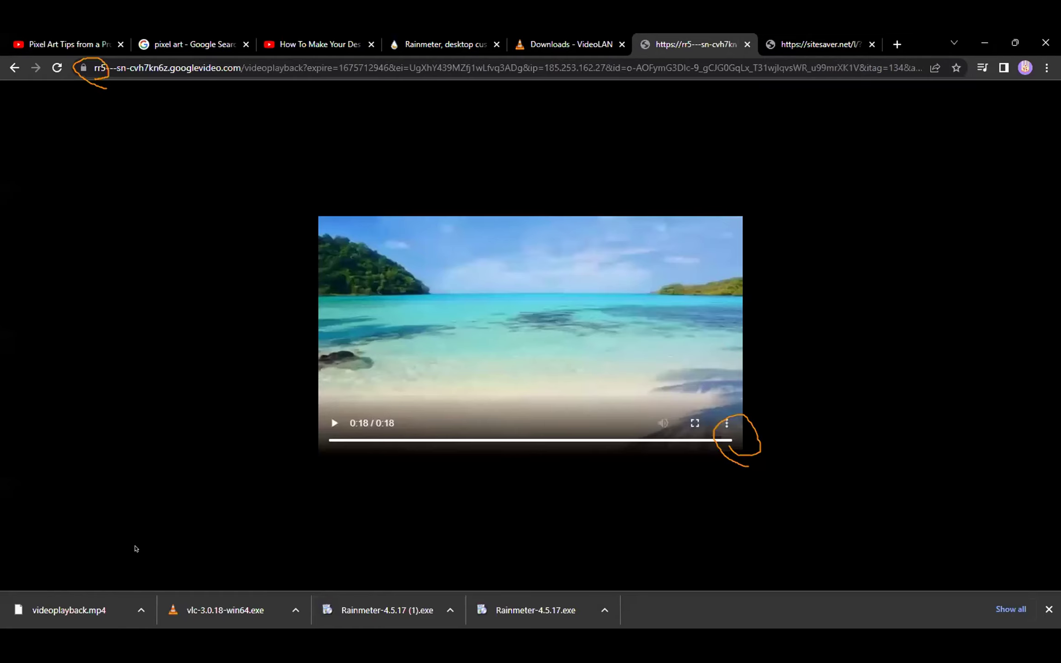
- Reopen videoplayback.mp4 in Media Player and close it again, along with the two video download tabs in Chrome
left_click(113, 604)
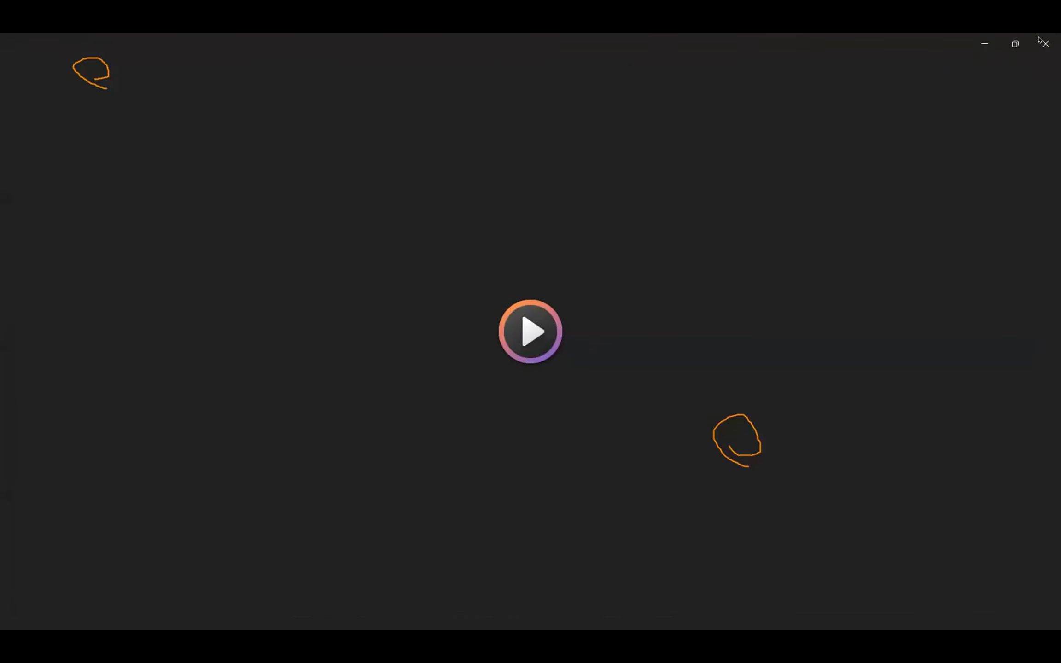
left_click(1041, 42)
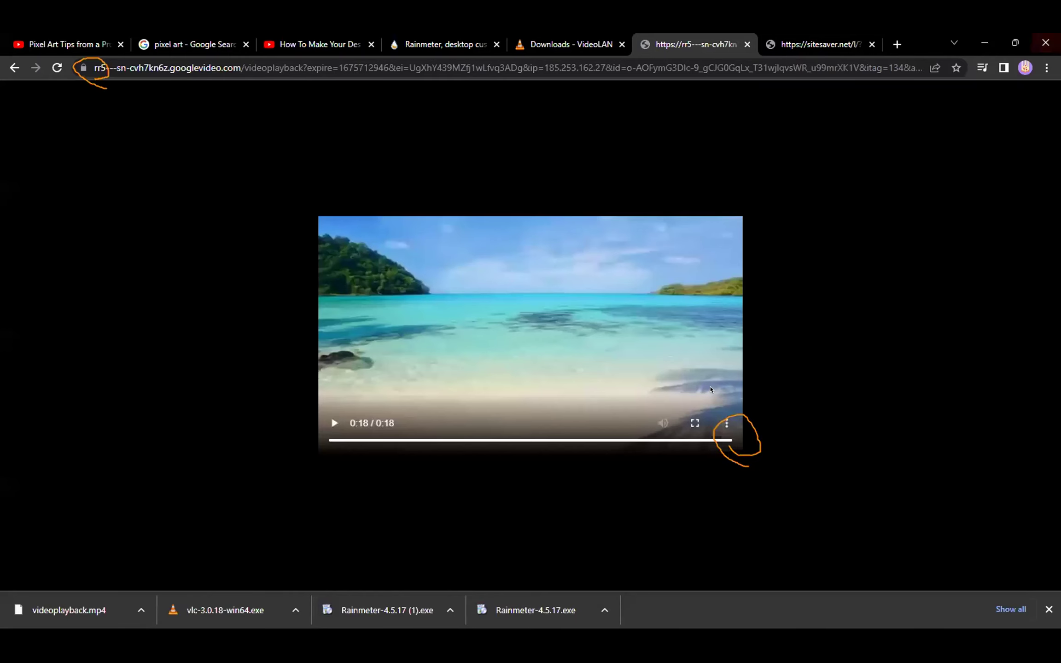
left_click(745, 43)
left_click(745, 43)
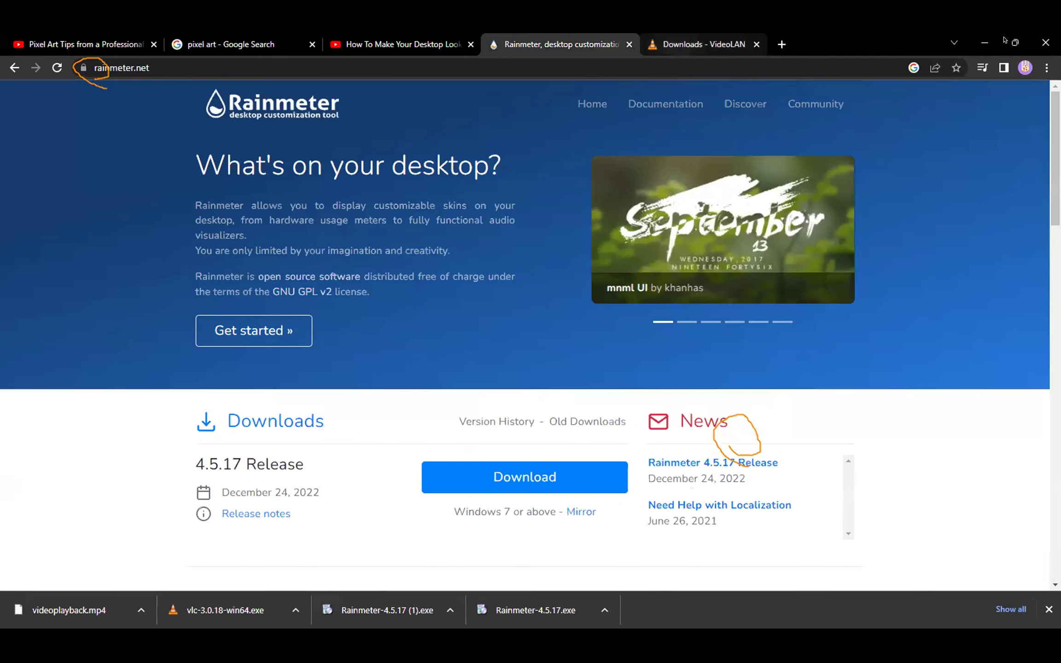
left_click(788, 44)
key("super+d")
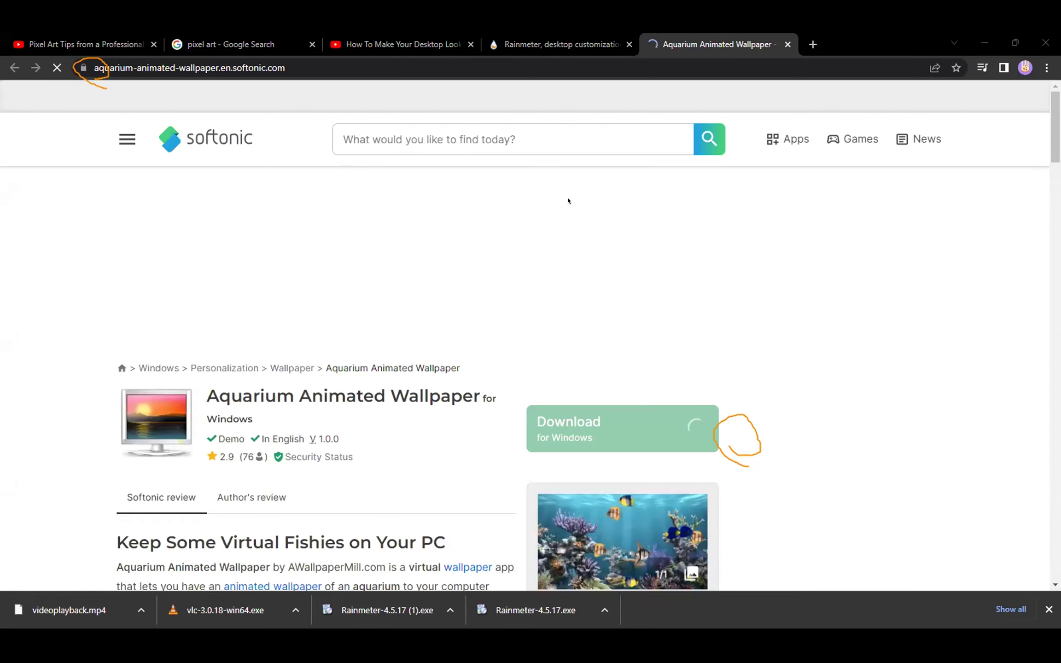
- Download the Aquarium Animated Wallpaper installer for PC from its Softonic page
scroll(565, 212, "down", 4)
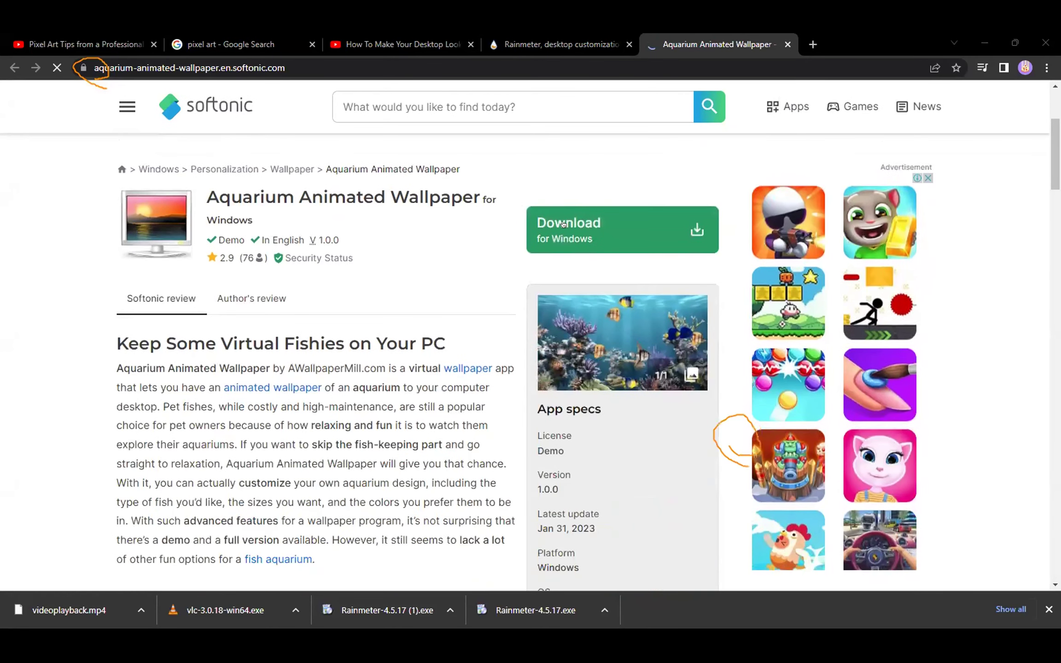
left_click(563, 224)
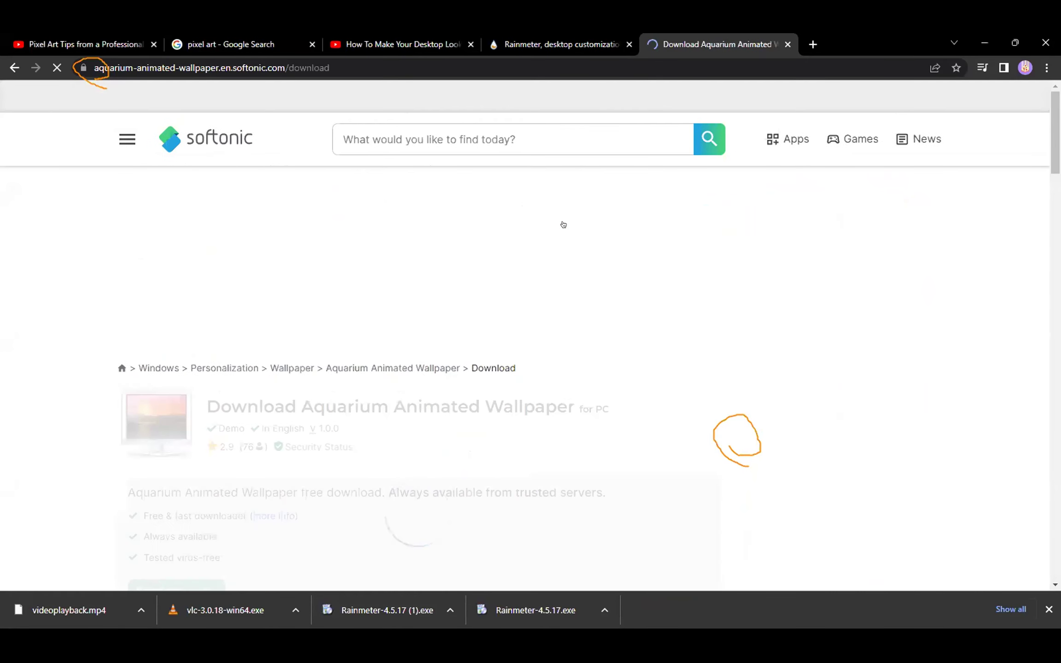
scroll(562, 225, "down", 7)
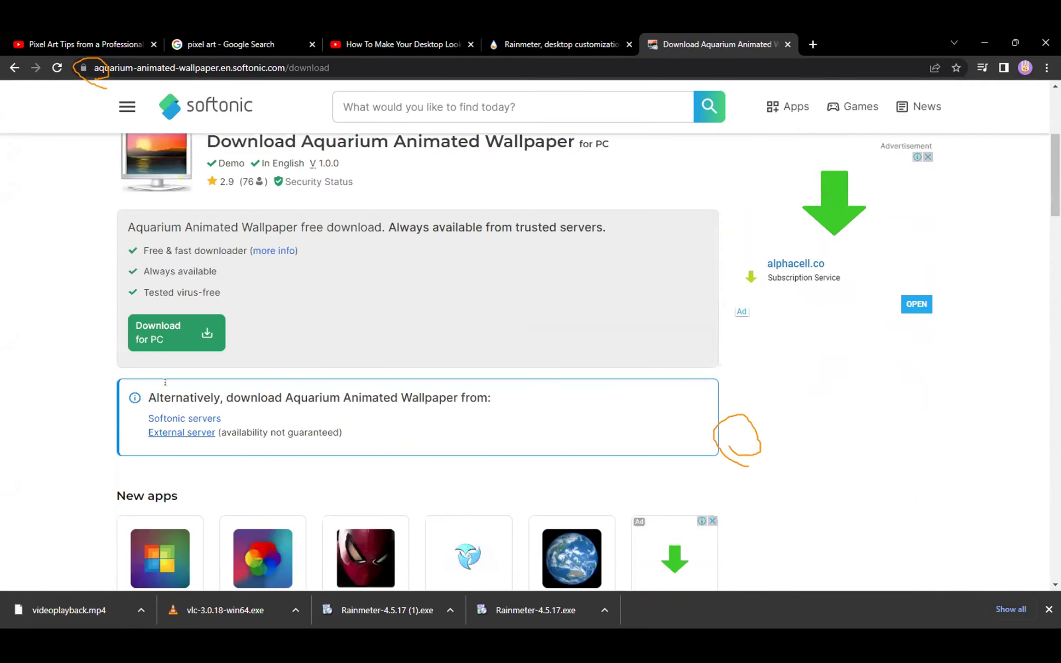
left_click(168, 330)
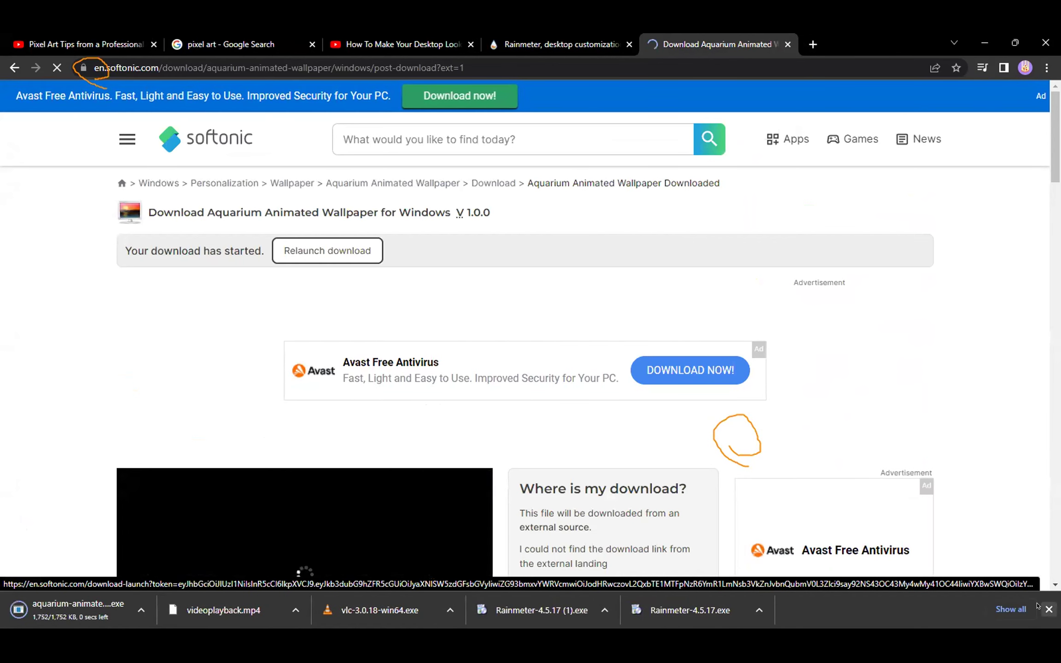
- Run the downloaded aquarium-animated-wallpaper installer with English as the setup language, moving the browser window out of the way
left_click(83, 605)
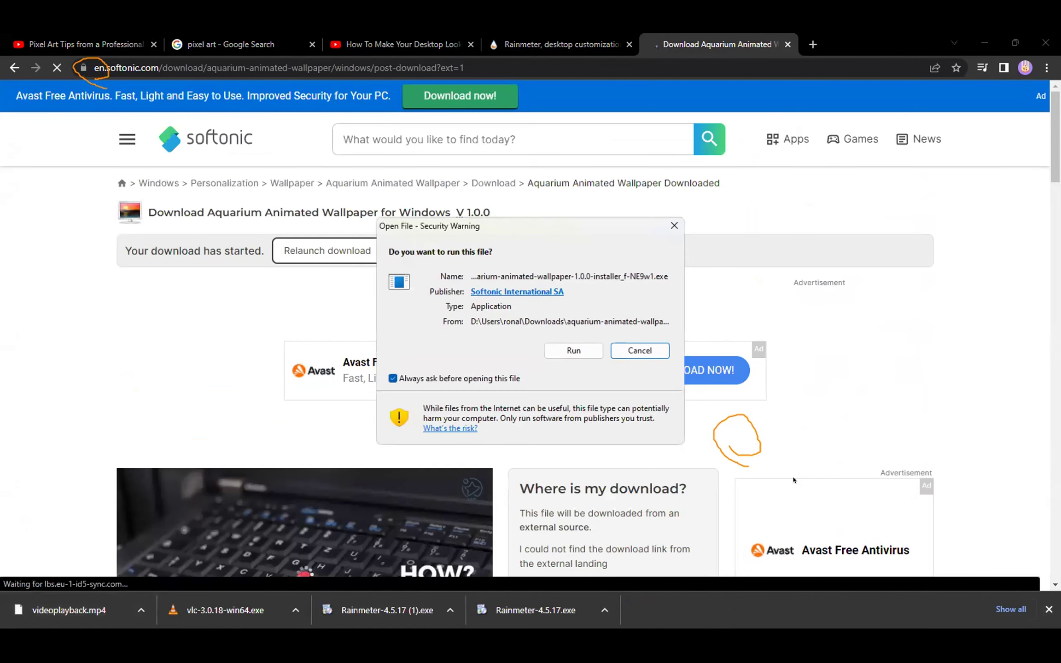
left_click(574, 350)
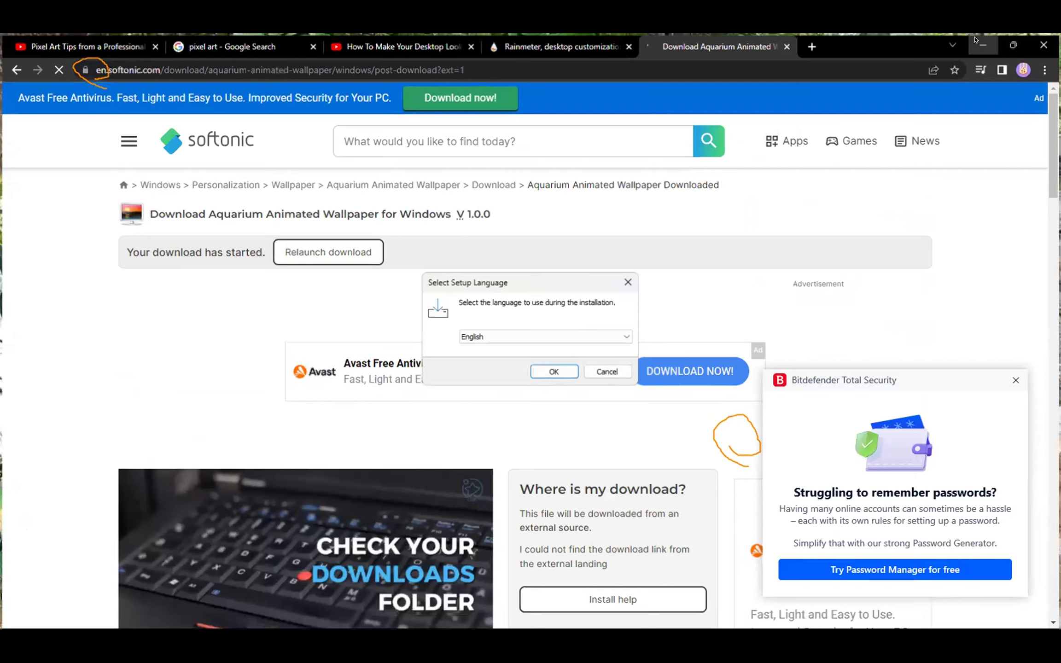
left_click(1015, 43)
left_click(550, 372)
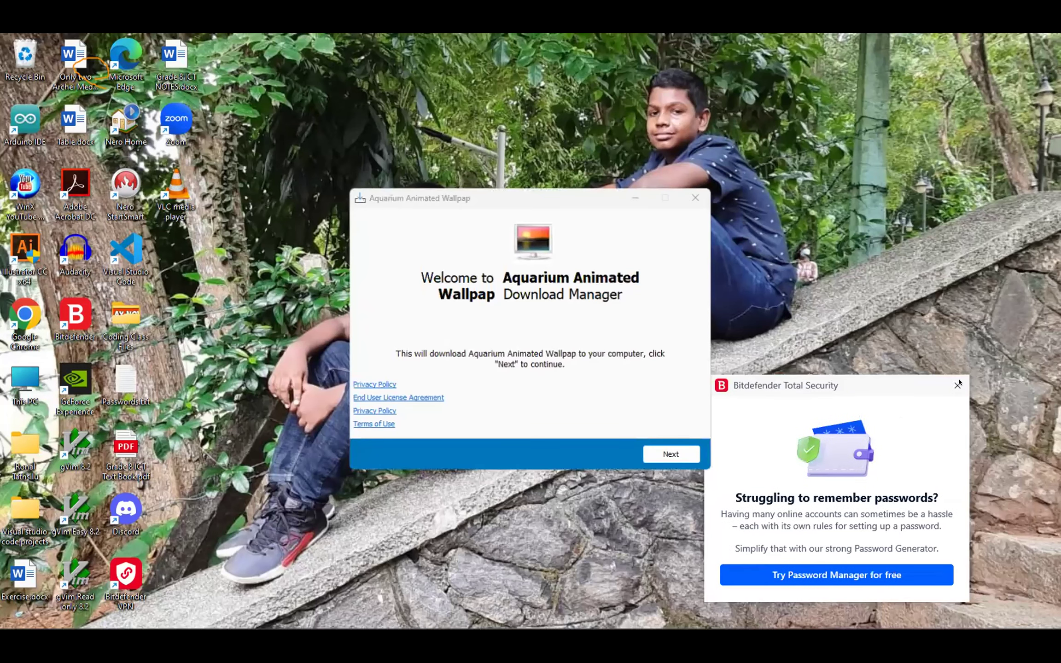
- Complete the Aquarium Animated Wallpaper download manager, accepting the Opera and RAV Endpoint-protection offers, and run the downloaded file
left_click(679, 448)
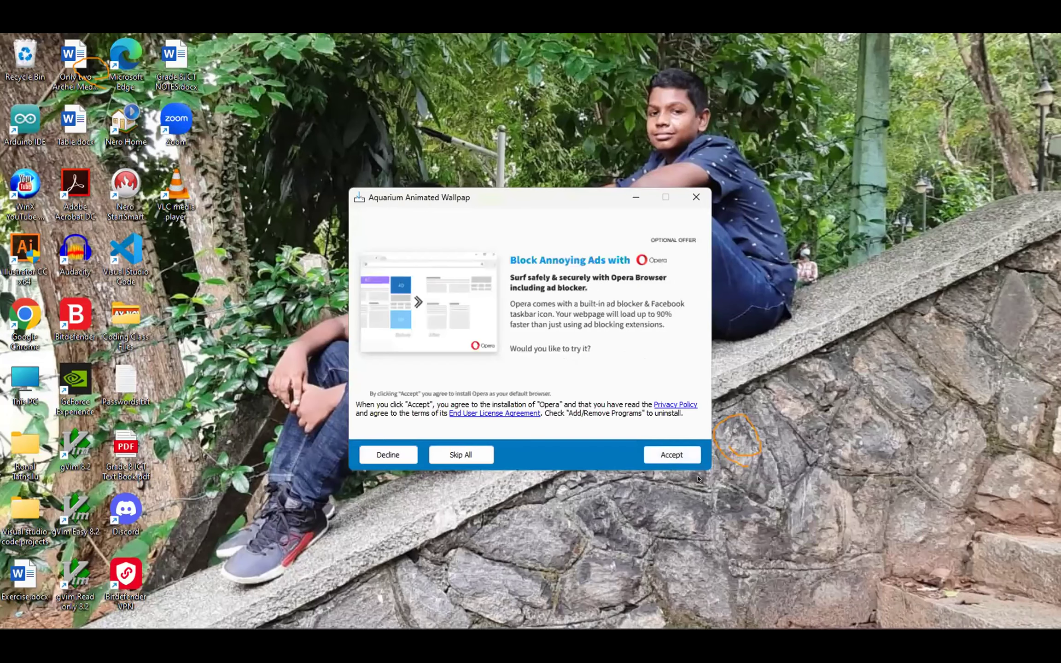
left_click(657, 457)
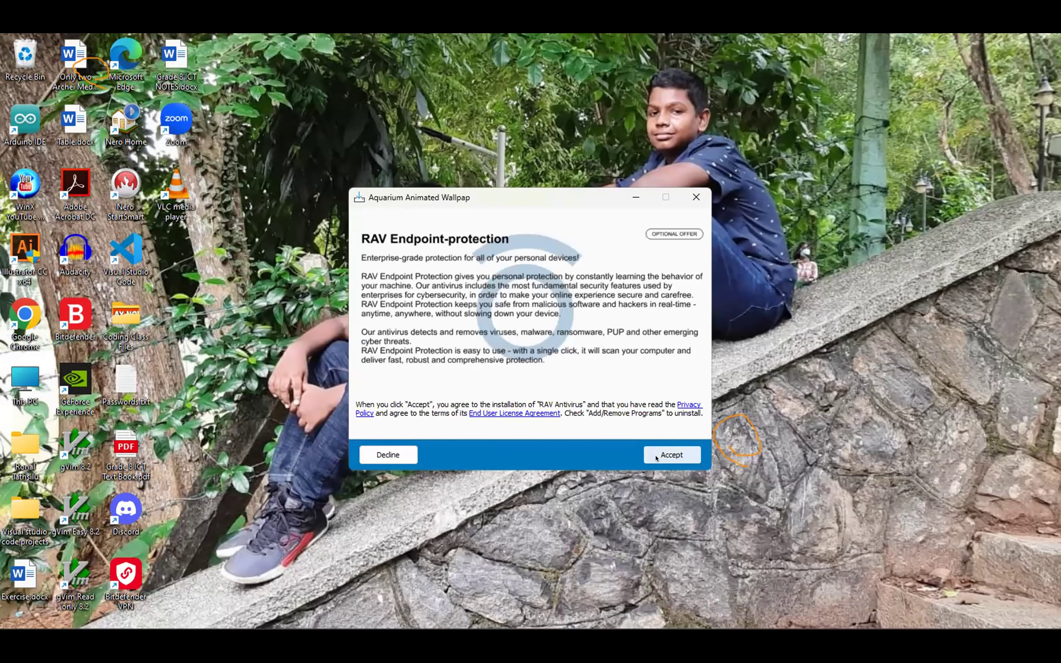
left_click(657, 457)
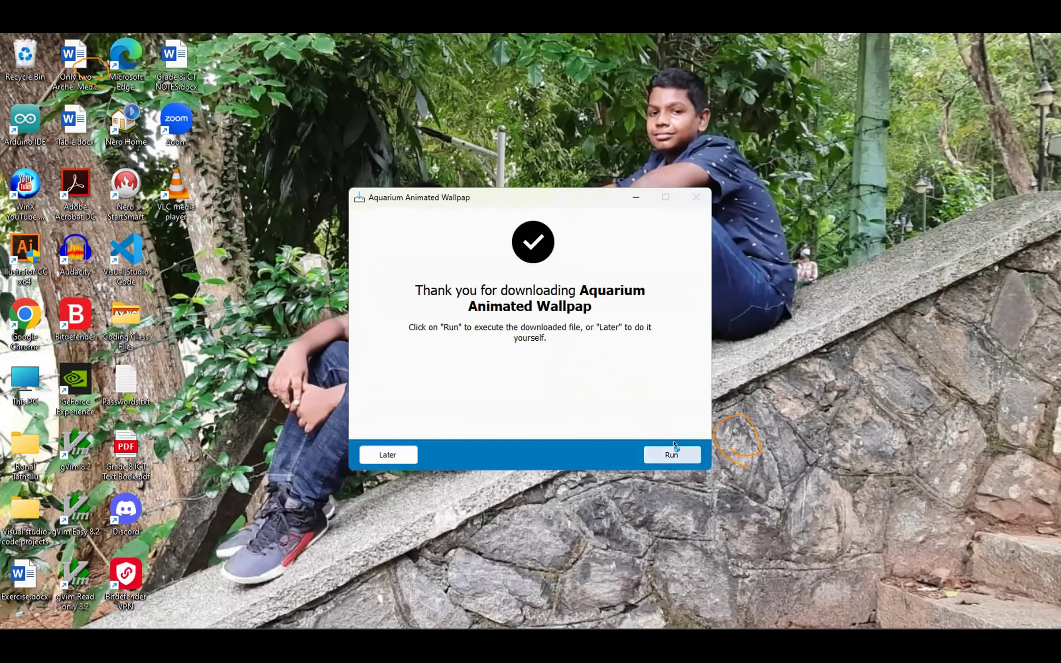
left_click(674, 450)
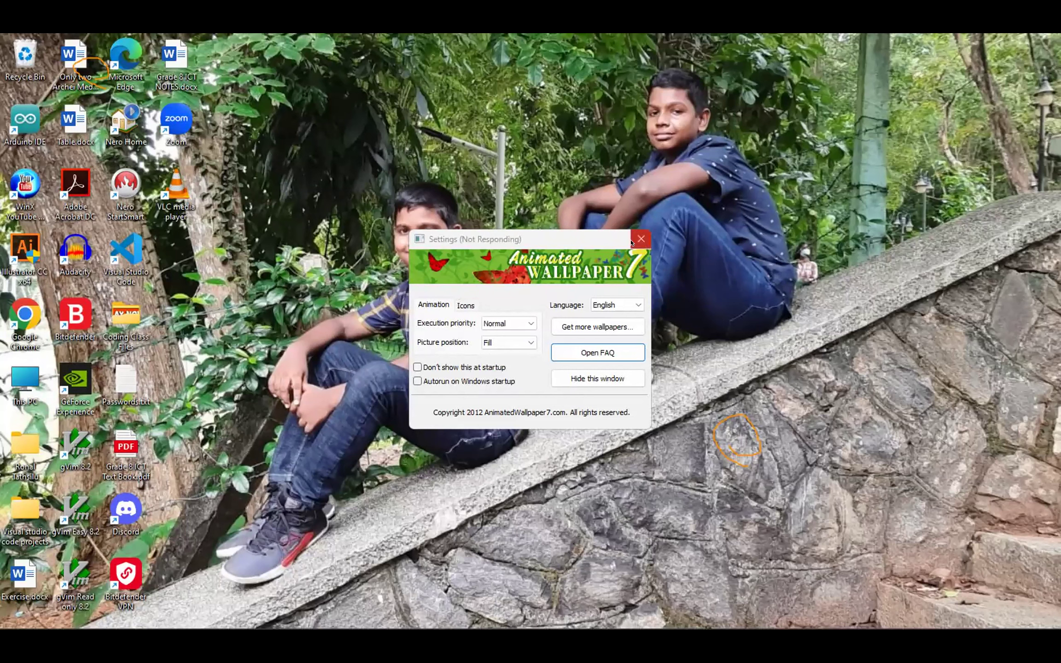
- Try to close the unresponsive Animated Wallpaper 7 settings window, and select the aquarium-animated-wallpaper app in Task Manager
left_click(641, 239)
left_click(640, 236)
right_click(790, 606)
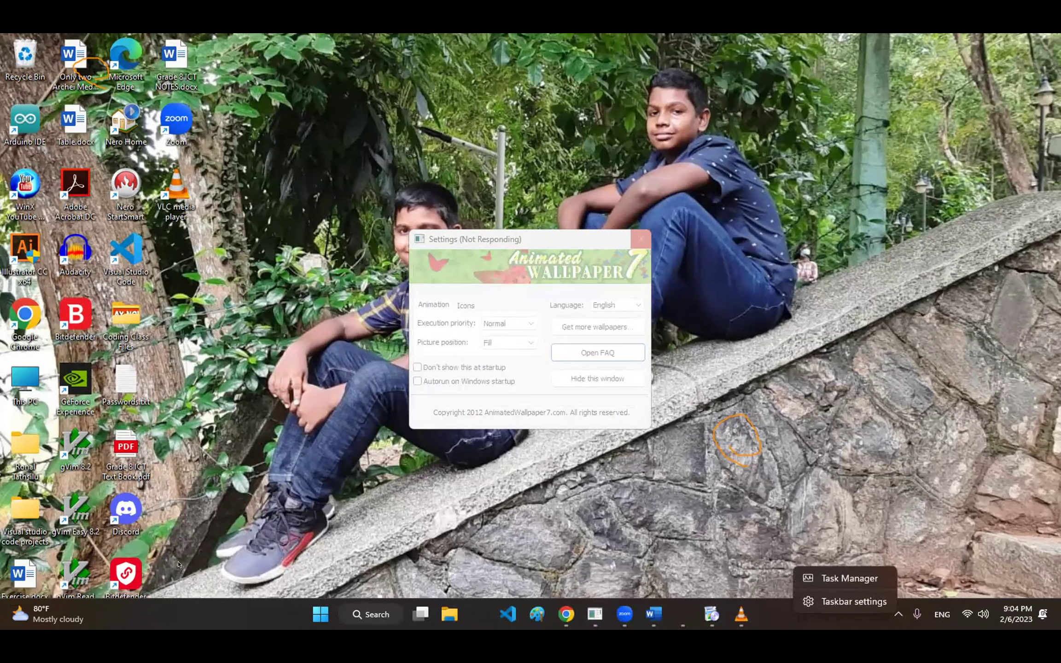
right_click(320, 614)
left_click(306, 447)
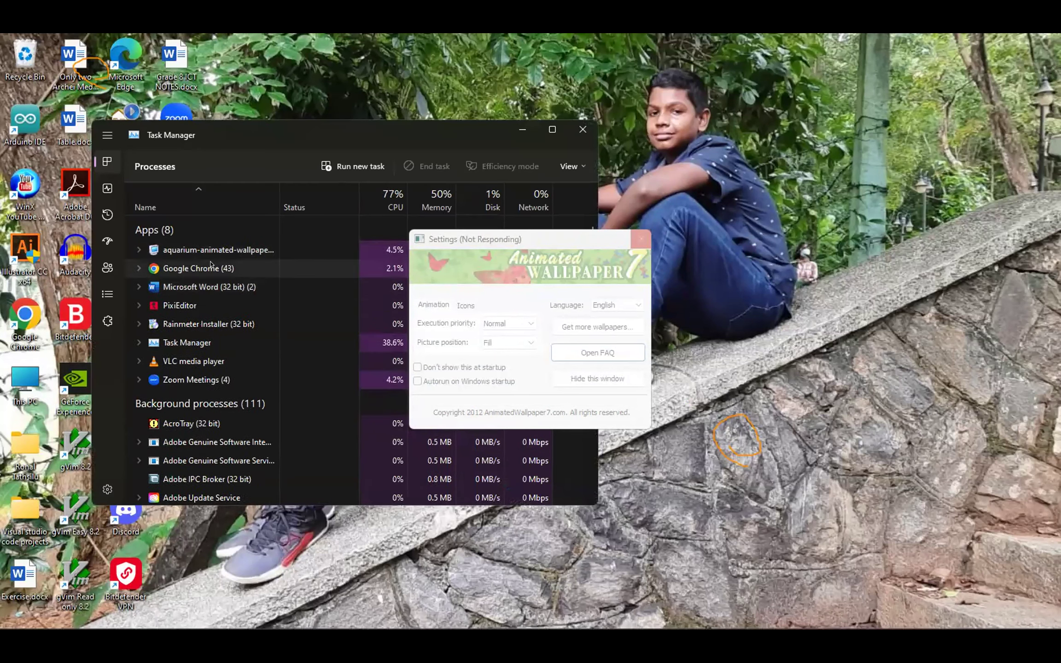
left_click(253, 252)
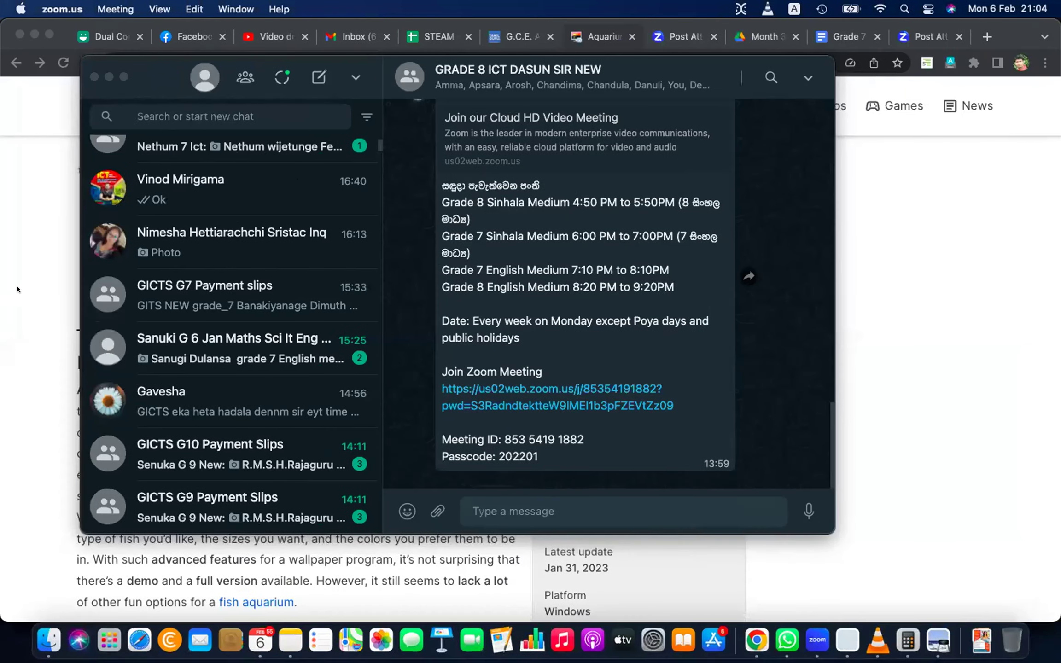
- Switch to Chrome on the Mac and continue to the Aquarium Animated Wallpaper download page on Softonic, declining the Opera offer
left_click(17, 288)
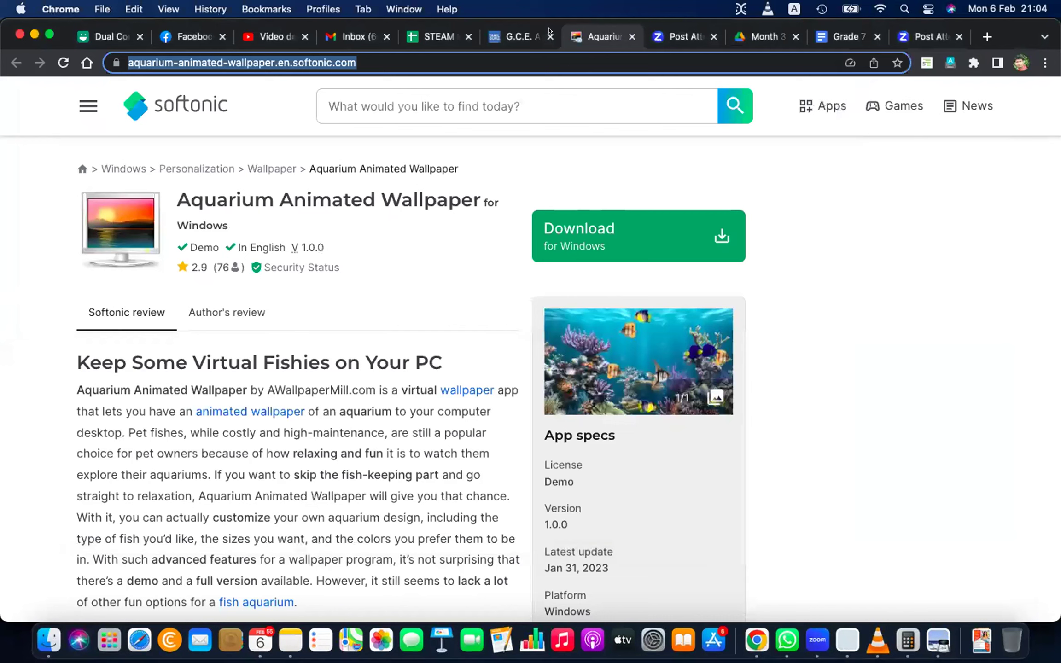
left_click(599, 243)
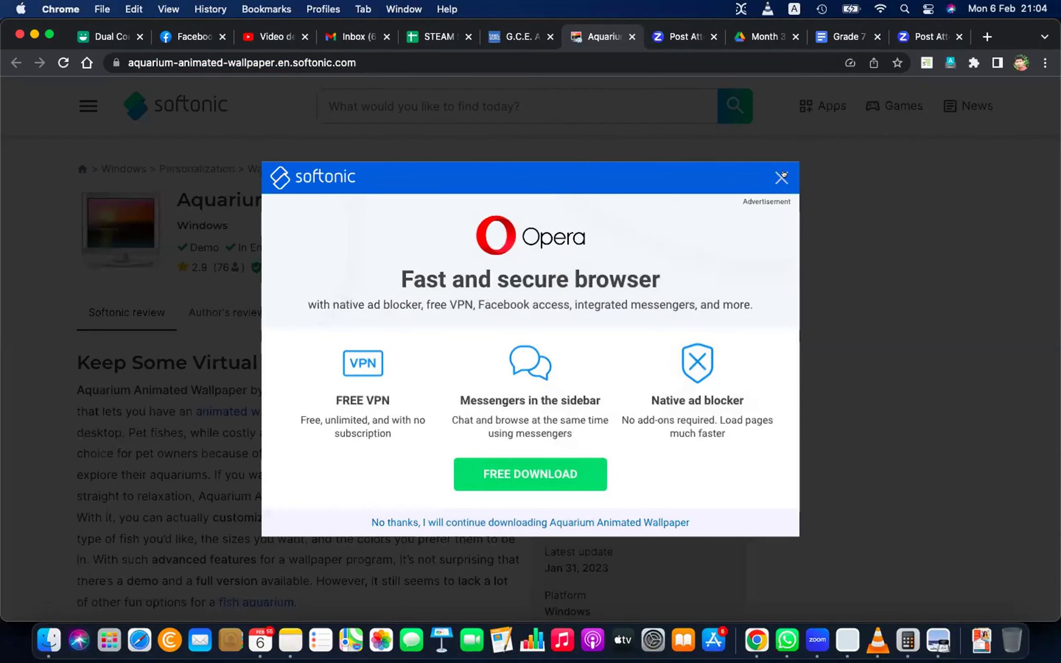
left_click(512, 523)
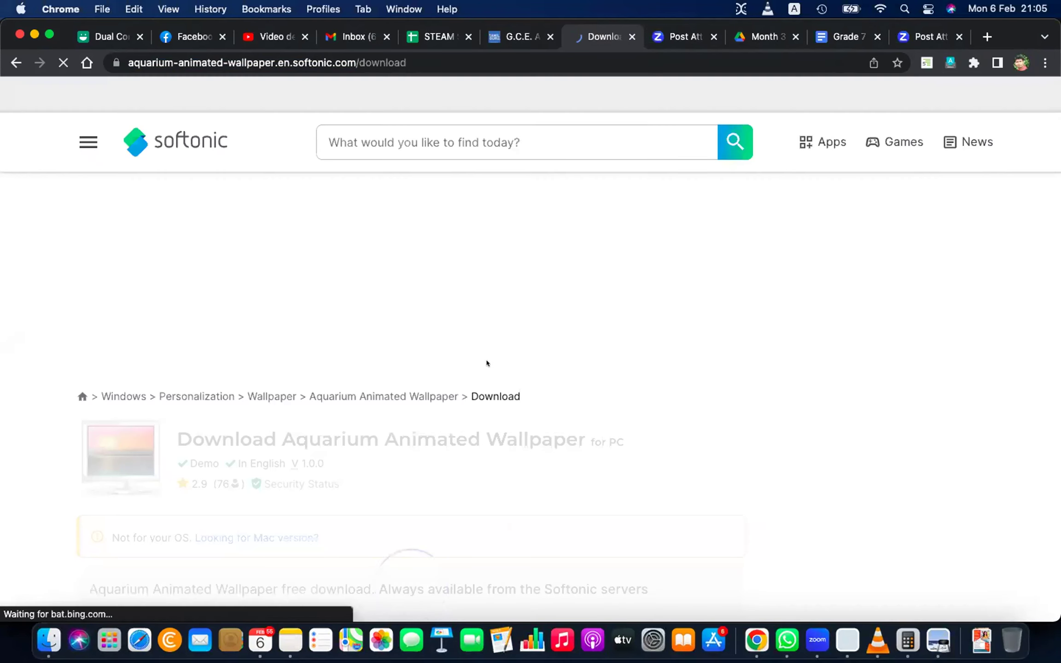
- Download the PC version of Aquarium Animated Wallpaper from its Softonic download page
scroll(488, 362, "down", 5)
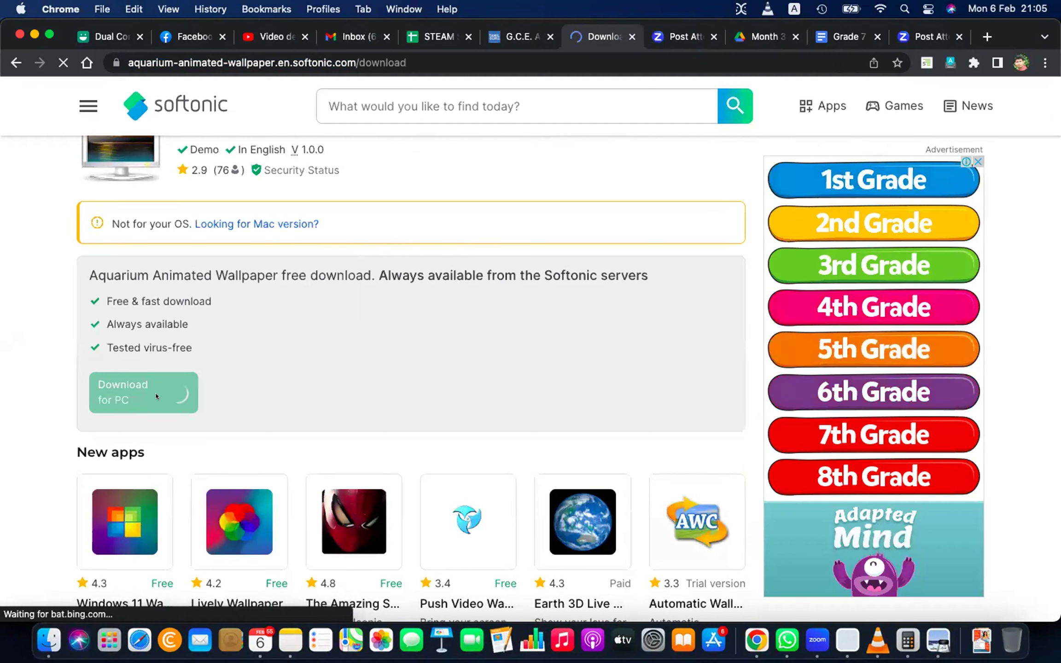
left_click(152, 397)
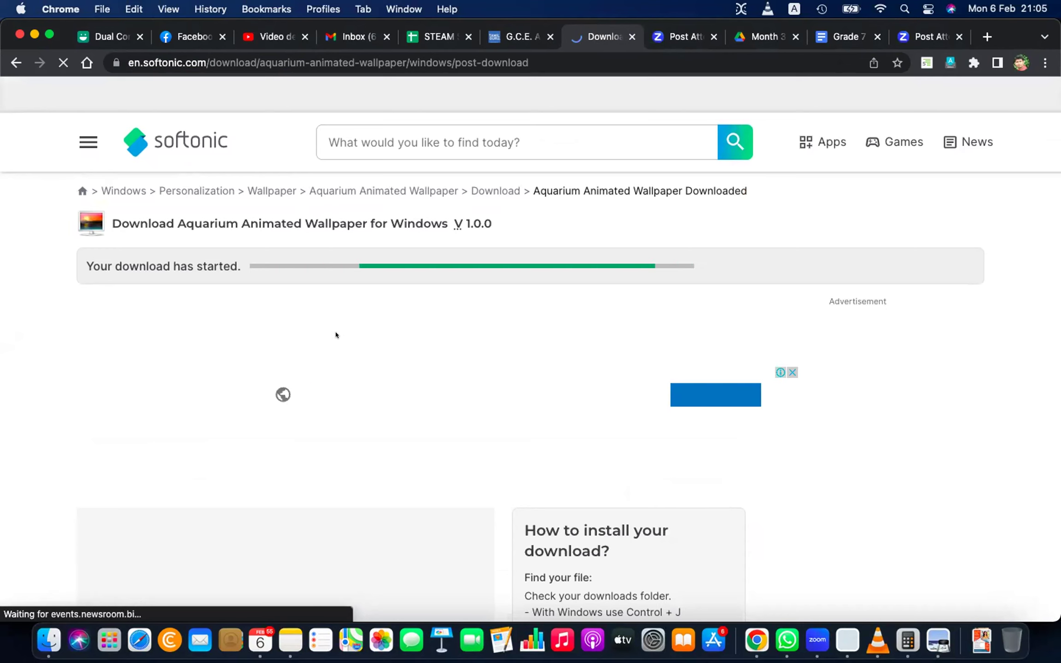
scroll(384, 399, "down", 6)
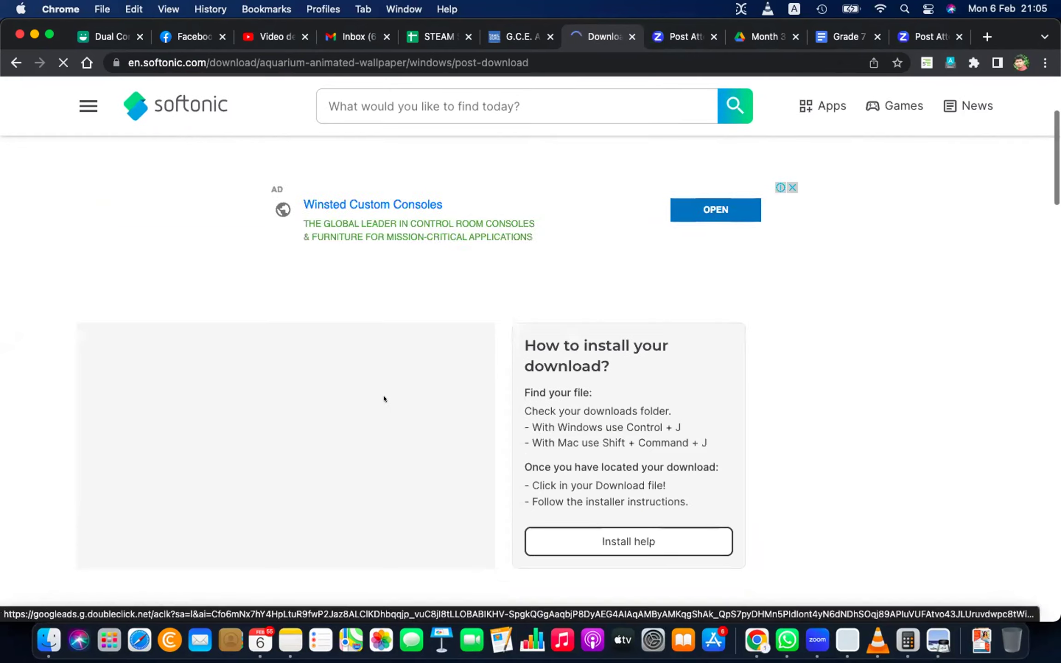
scroll(144, 550, "down", 1)
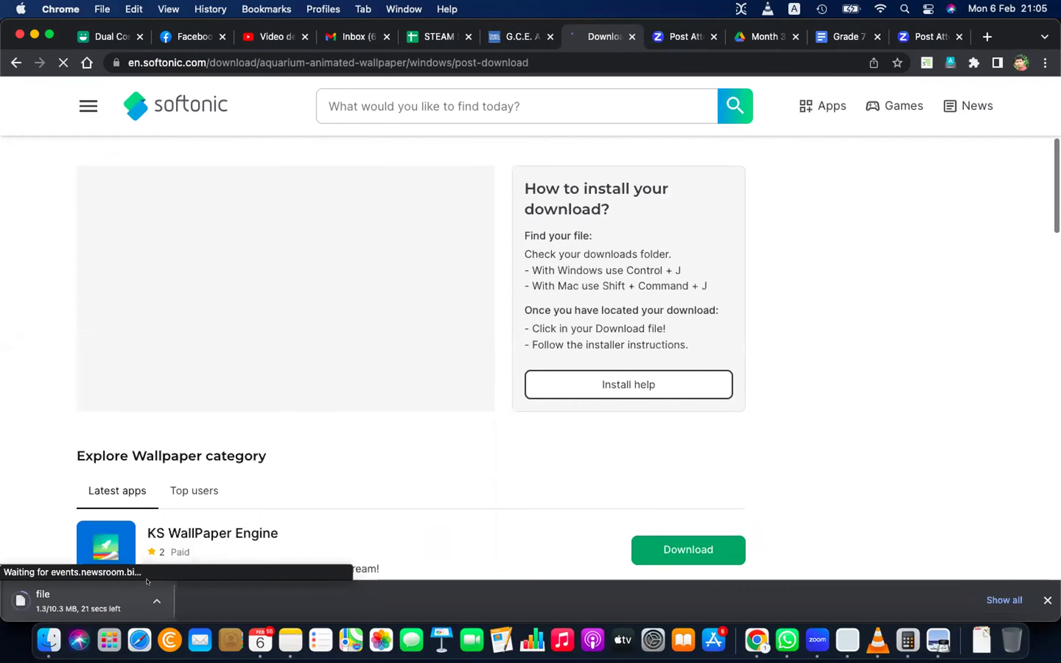
left_click(148, 595)
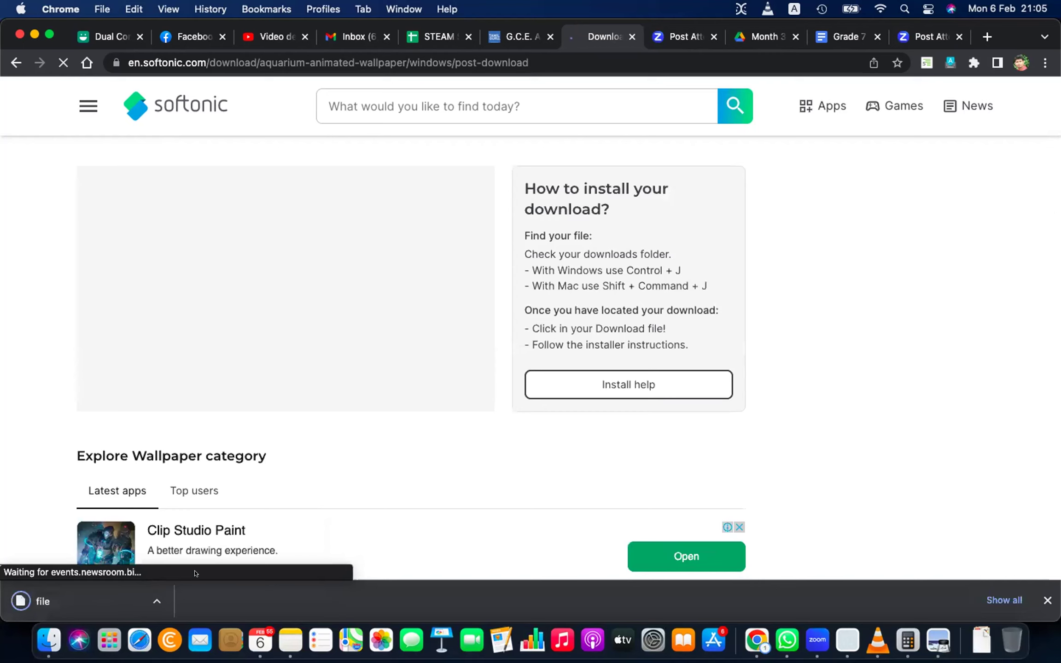
- Reveal the downloaded wallpaper file in the Downloads folder in Finder
key("super+Tab")
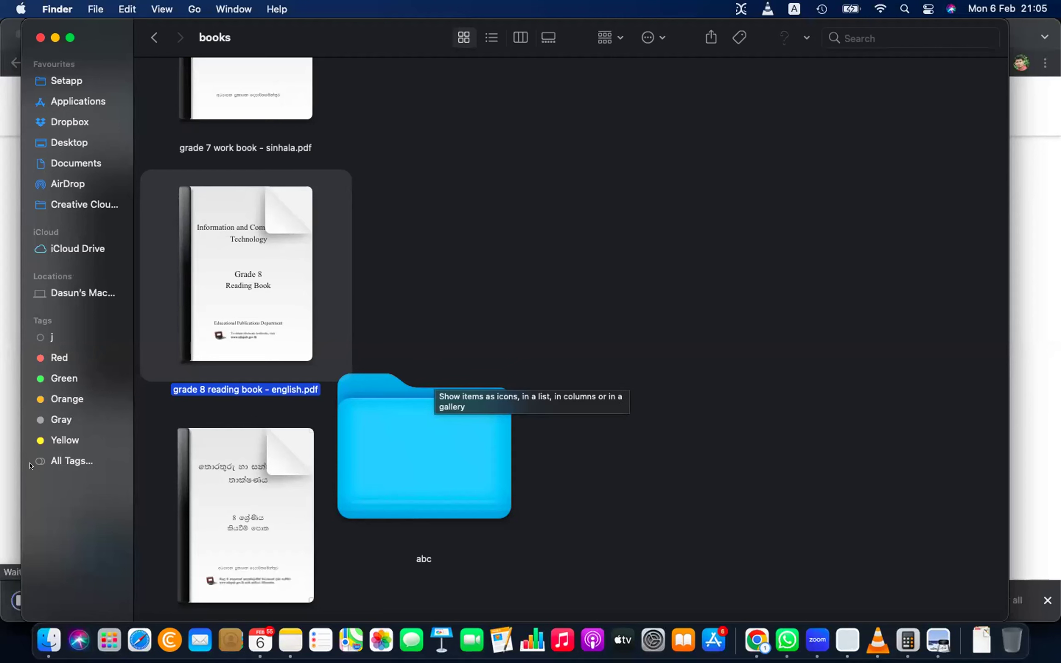
left_click(2, 465)
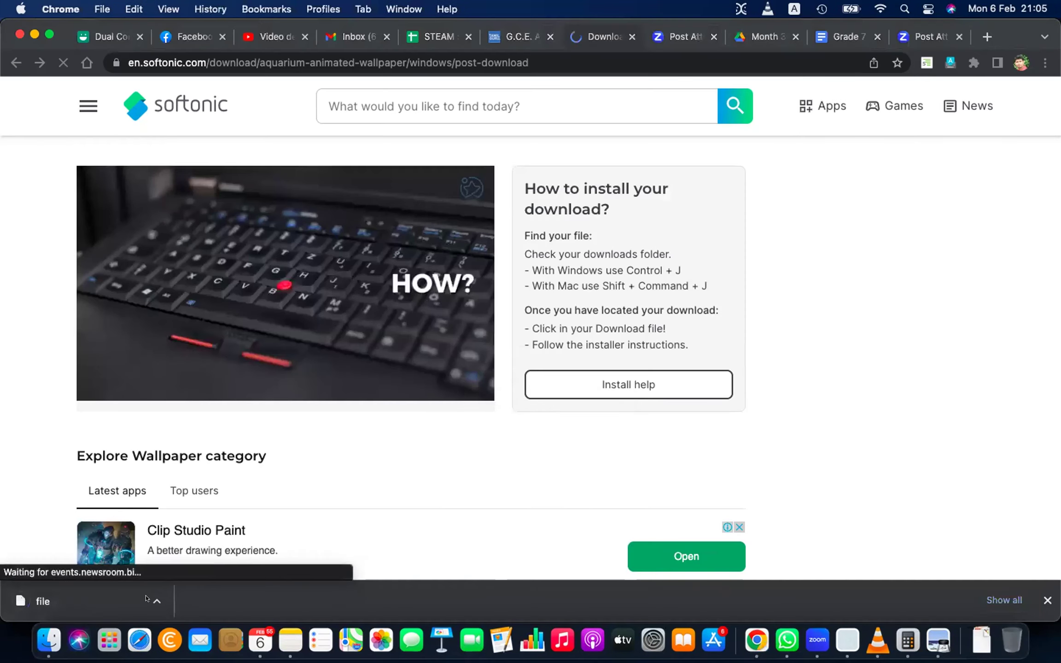
left_click(148, 597)
left_click(191, 580)
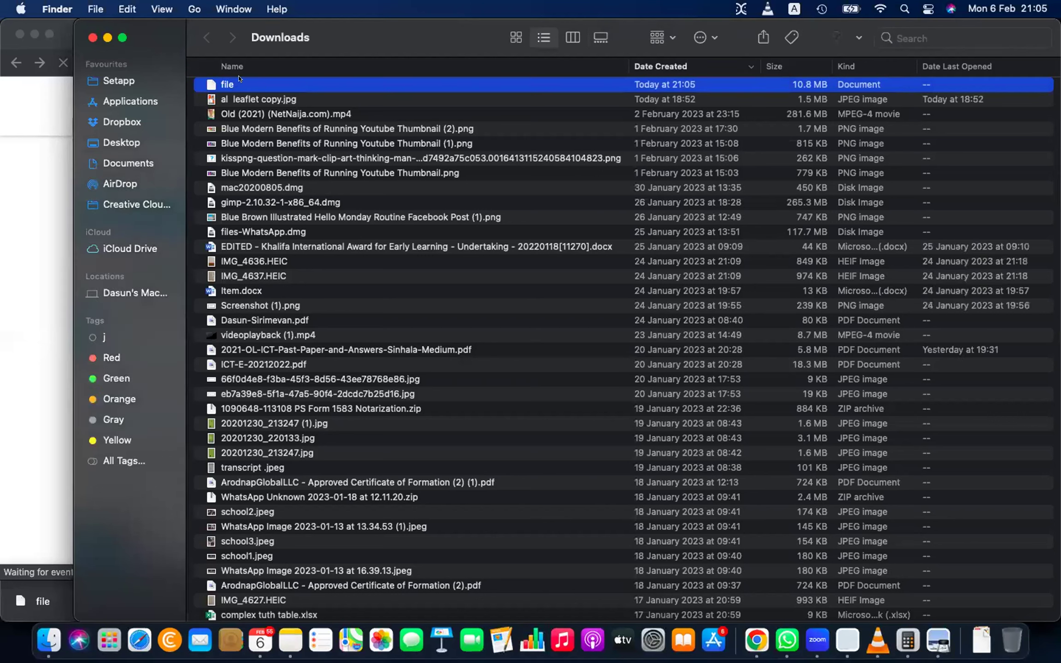
- Rename the downloaded file as file.exe and accept adding the .exe extension
key("Return")
key("Right")
type(".exe")
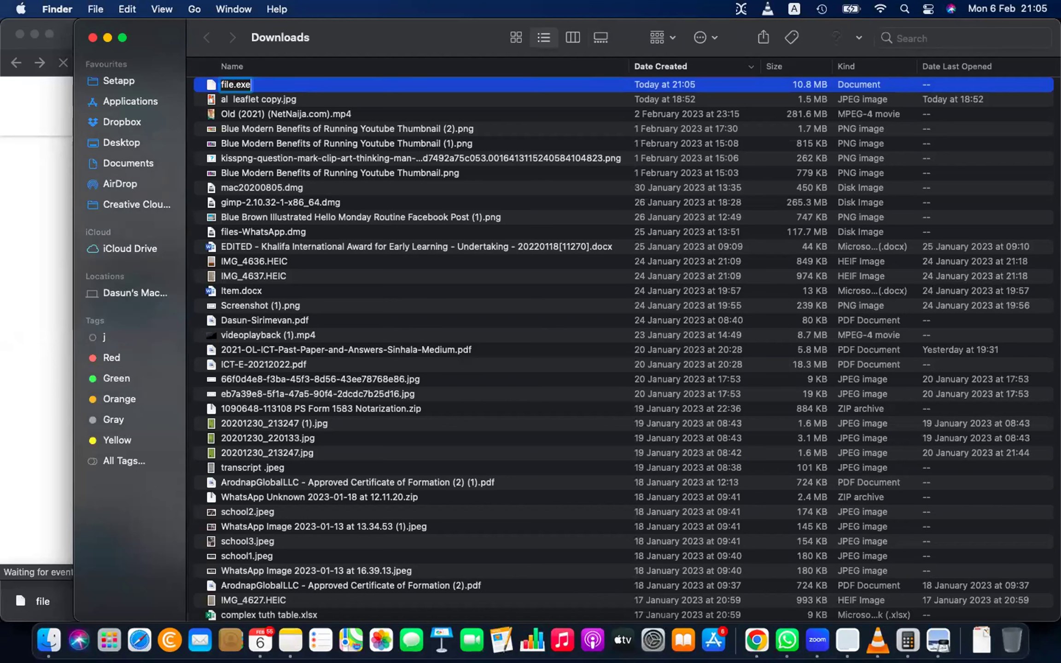
key("Return")
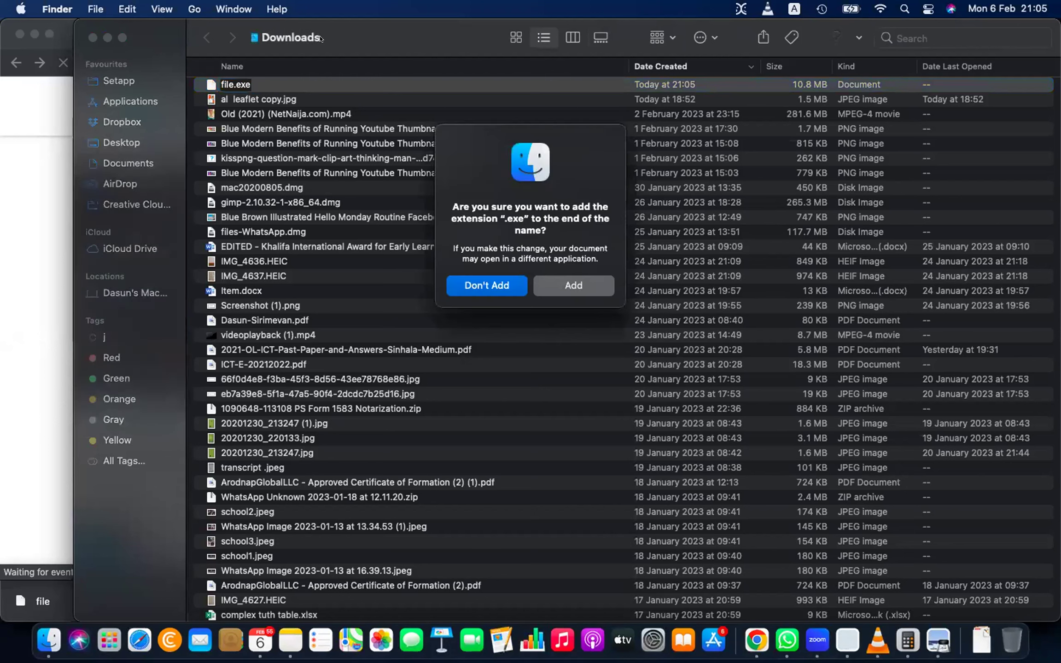
left_click(538, 284)
left_click_drag(243, 88, 590, 631)
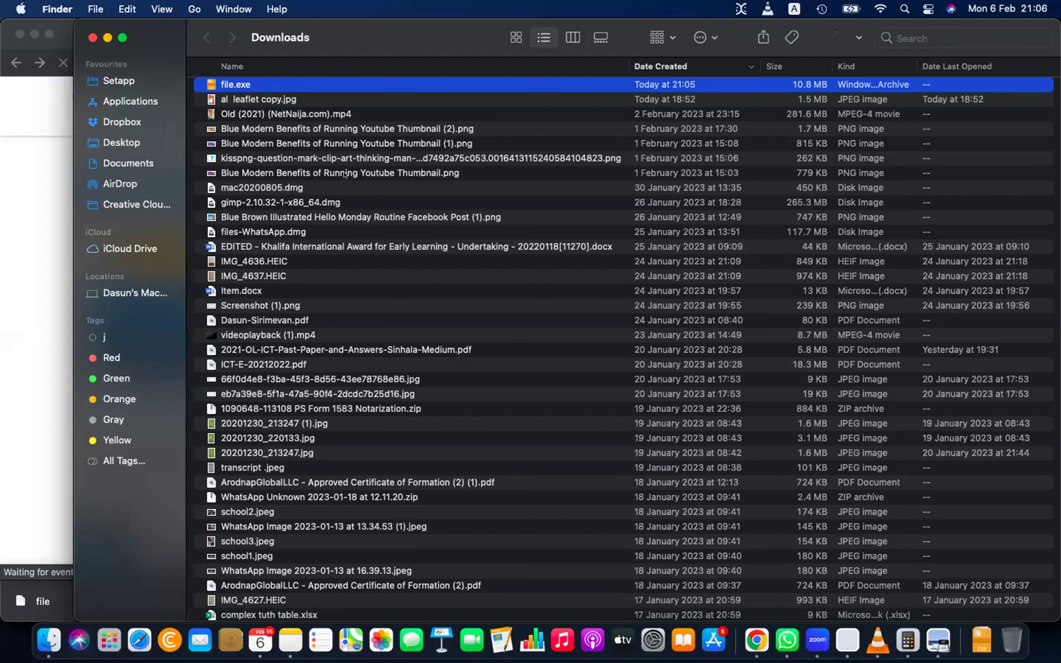
- Remove the .exe extension from the downloaded file's name, and undo that rename
left_click(238, 79)
key("BackSpace")
key("BackSpace")
key("BackSpace")
key("Return")
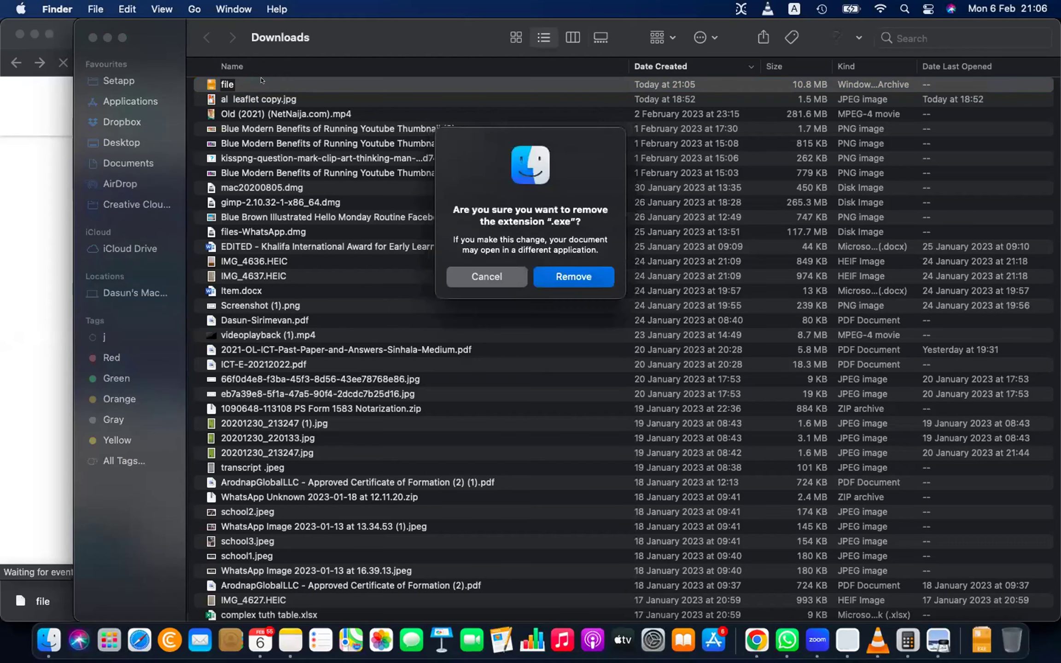
left_click(538, 279)
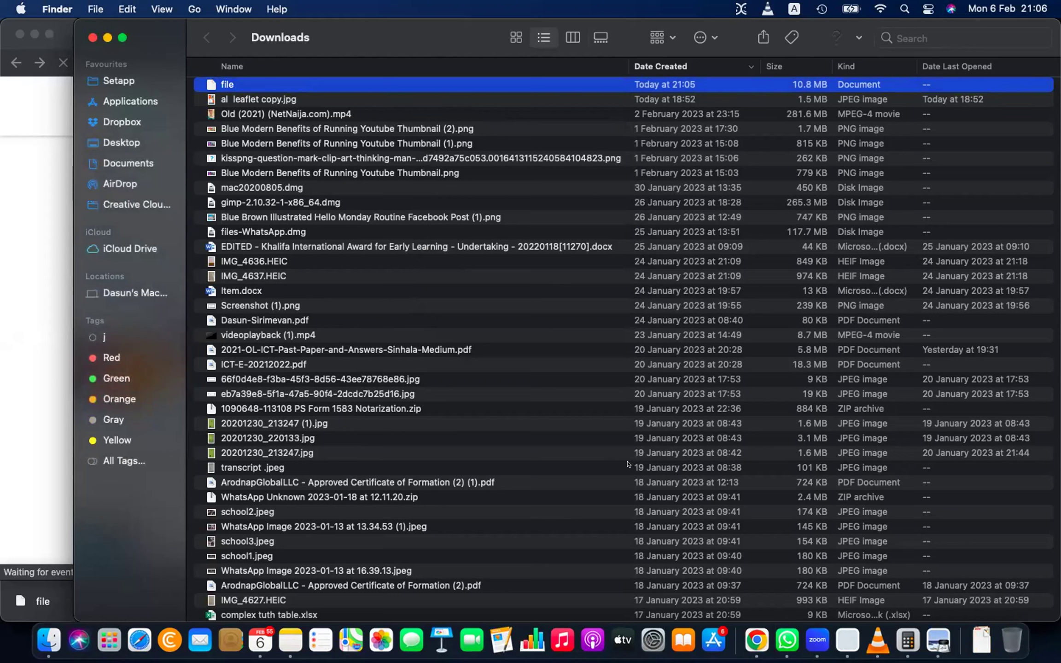
key("super+z")
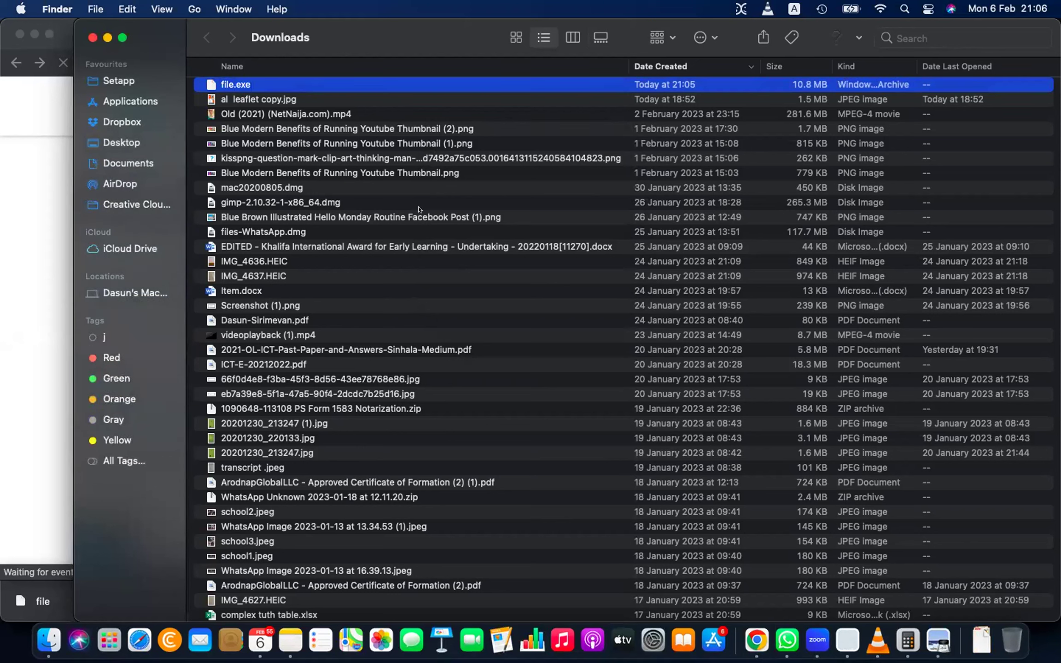
right_click(615, 321)
key("Escape")
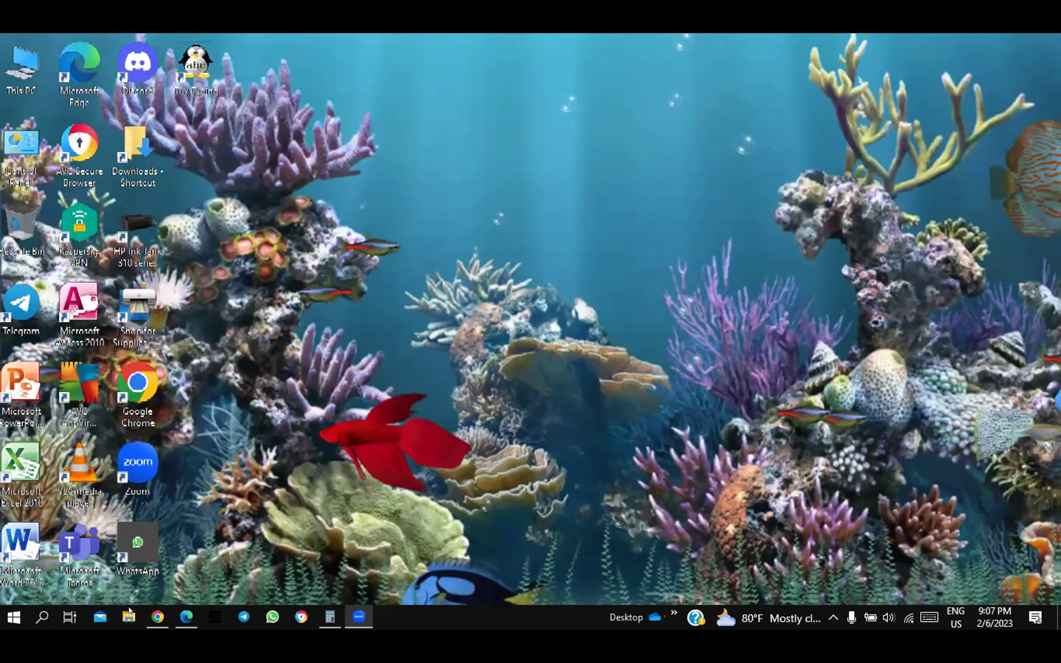
- View the available actions for the recent file named file in File Explorer, and close the Animated Wallpaper 7 demo wallpaper
left_click(129, 615)
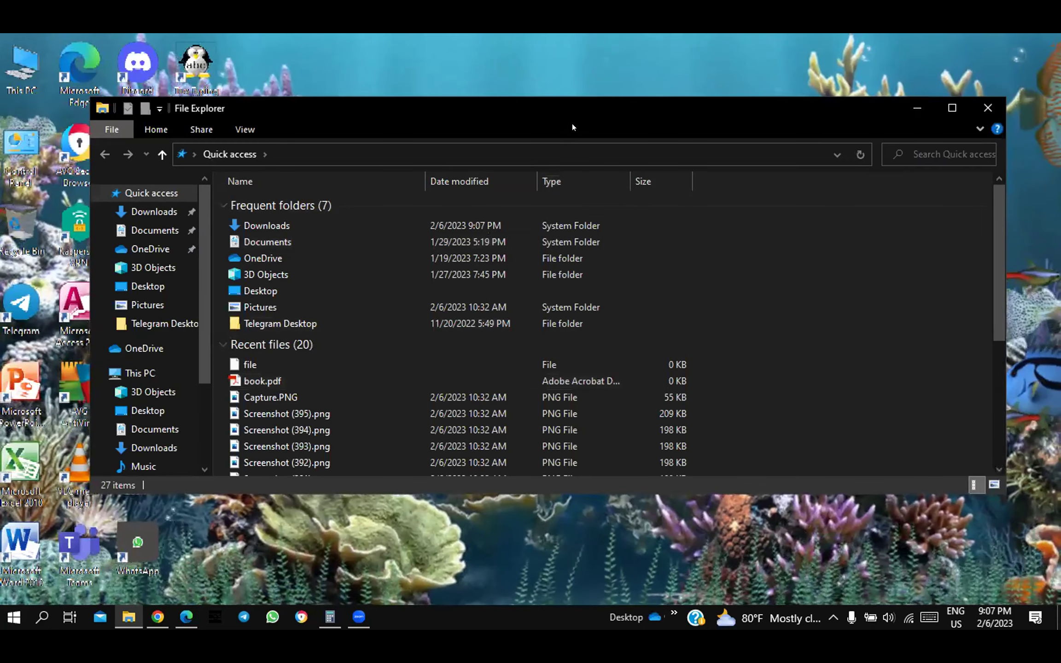
left_click(247, 365)
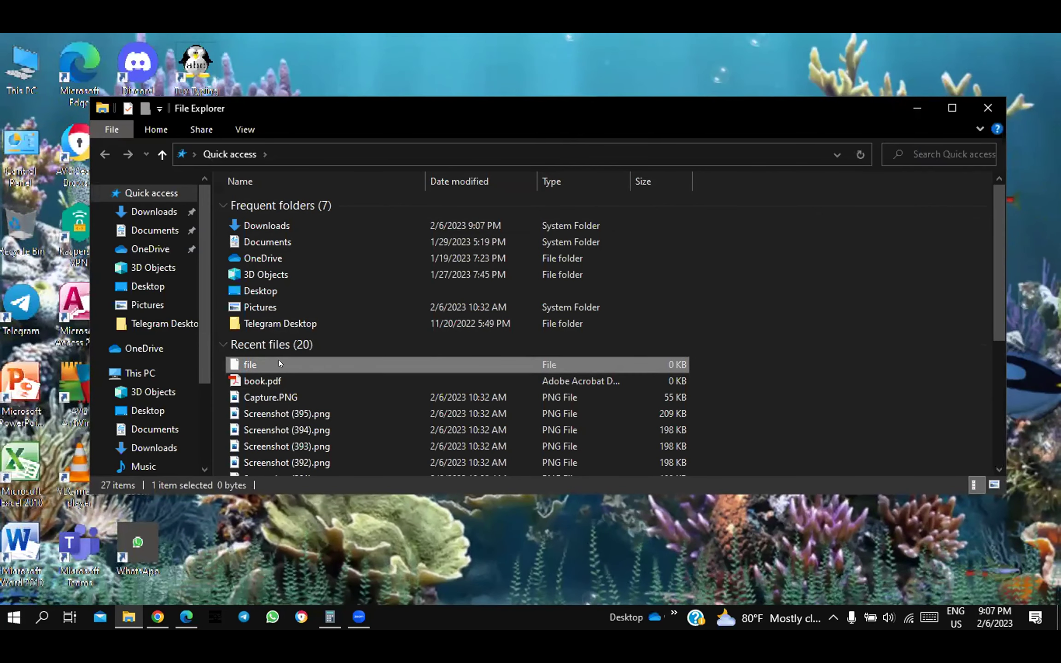
right_click(252, 360)
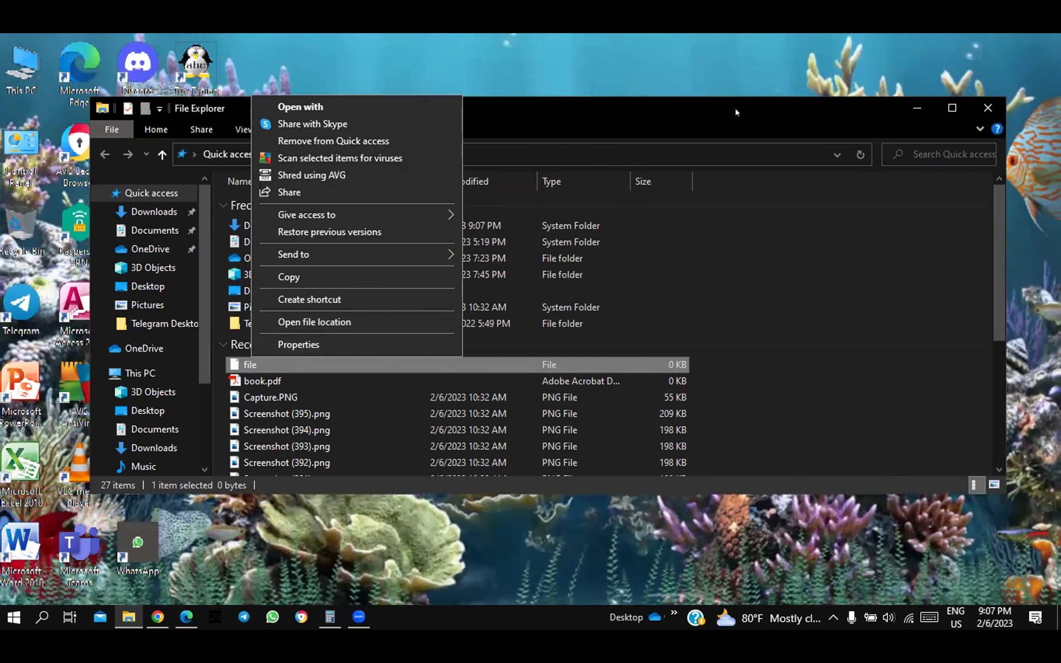
left_click(736, 109)
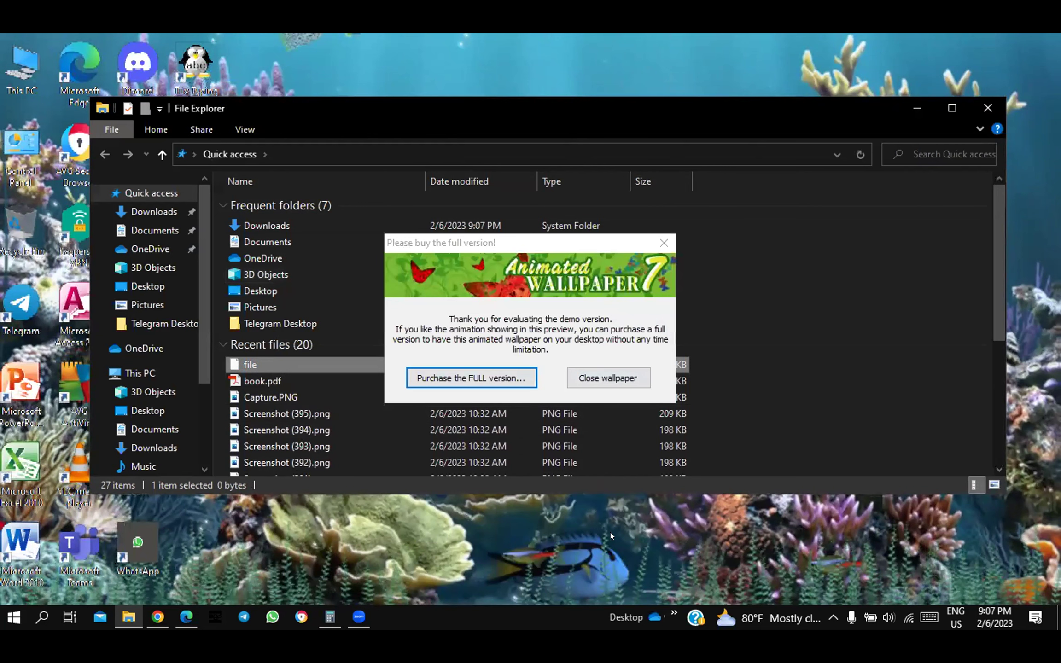
left_click(579, 378)
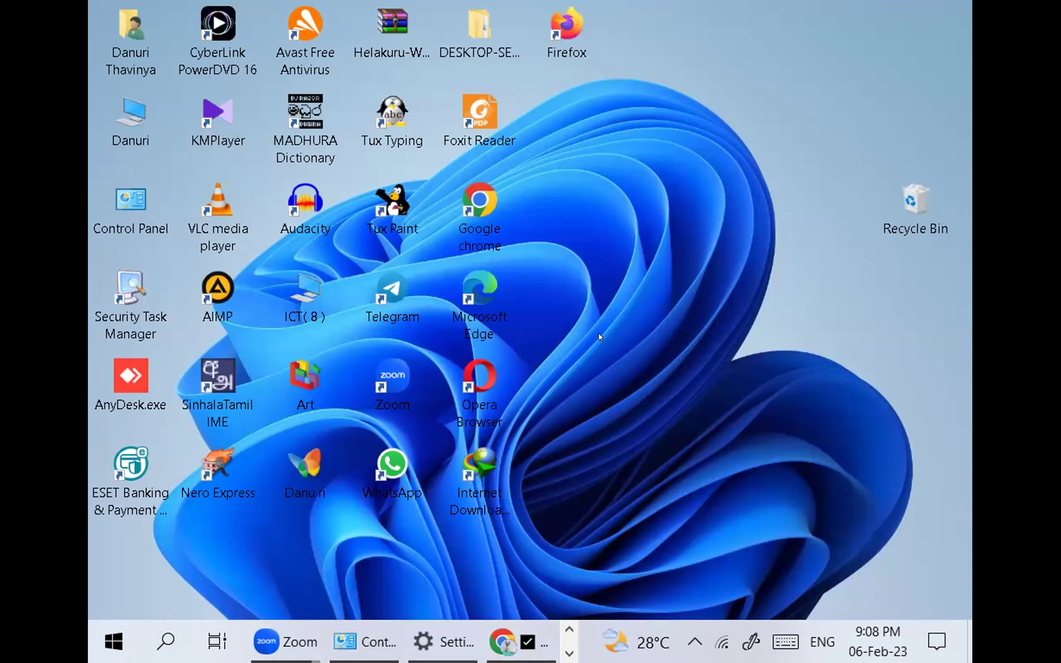
- Bring up the browser on the other Windows PC and open File Explorer at Quick access
left_click(525, 641)
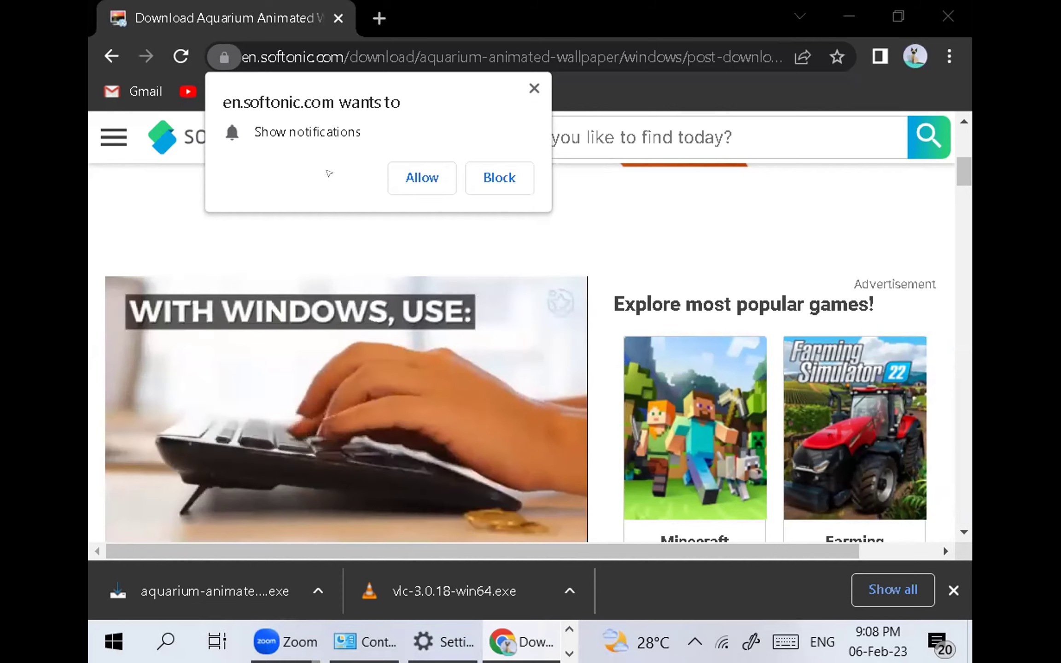
left_click(568, 649)
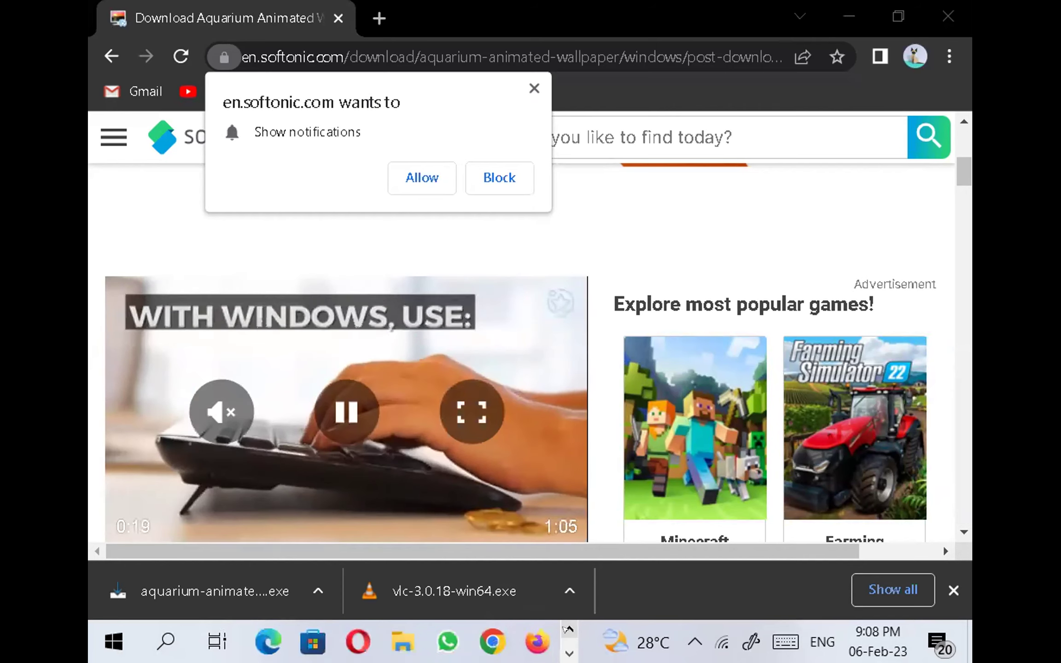
left_click(408, 635)
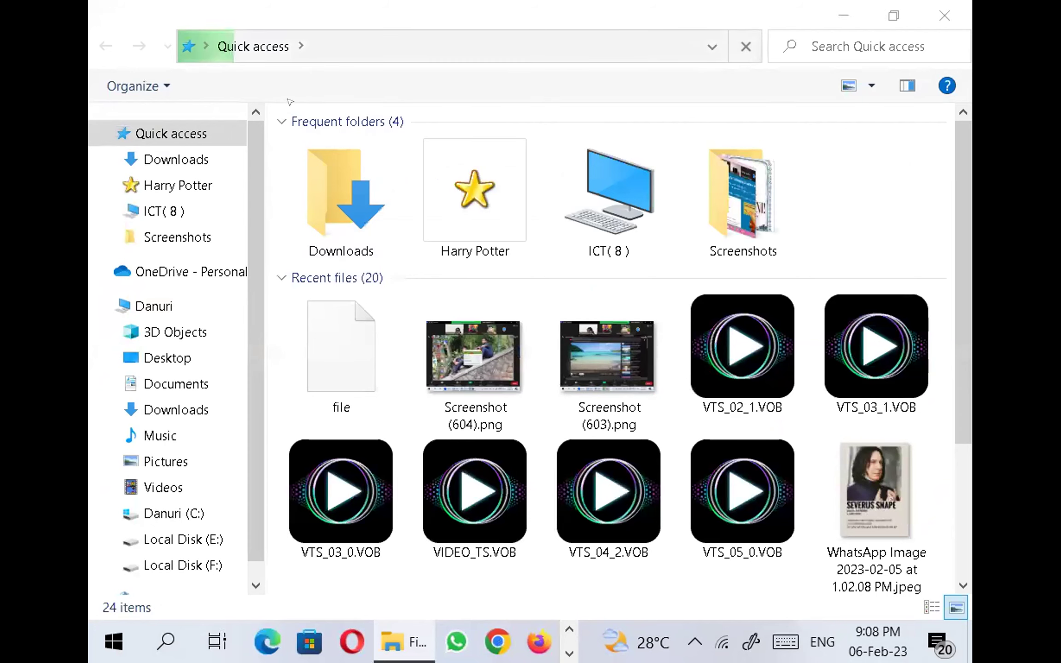
- Rename the recent file named file as file.exe through its properties and apply the change
left_click(316, 355)
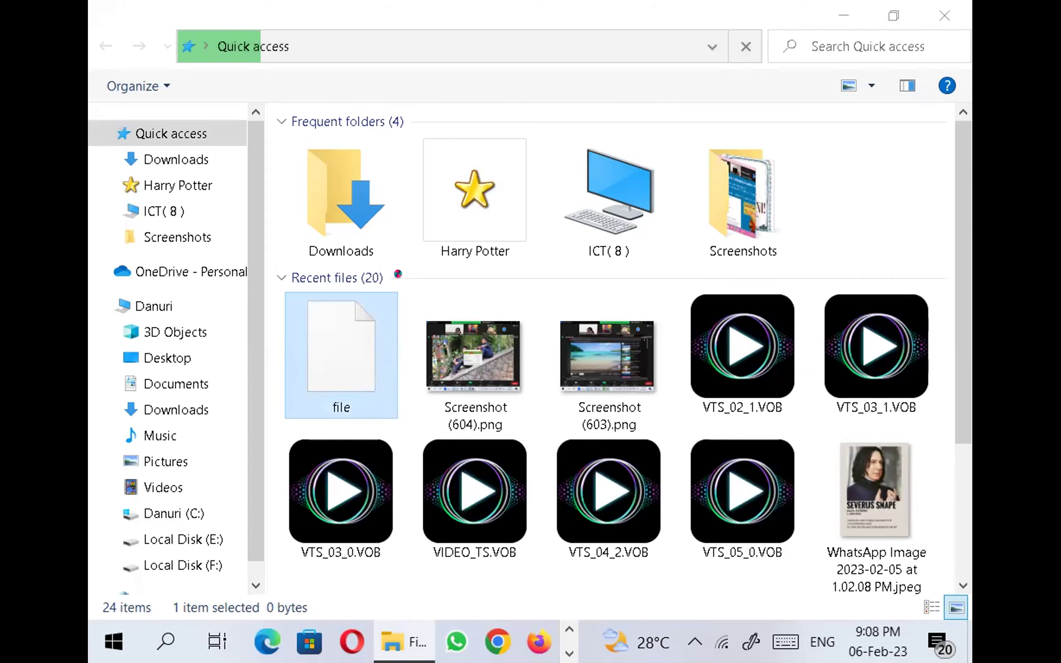
key("shift+F10")
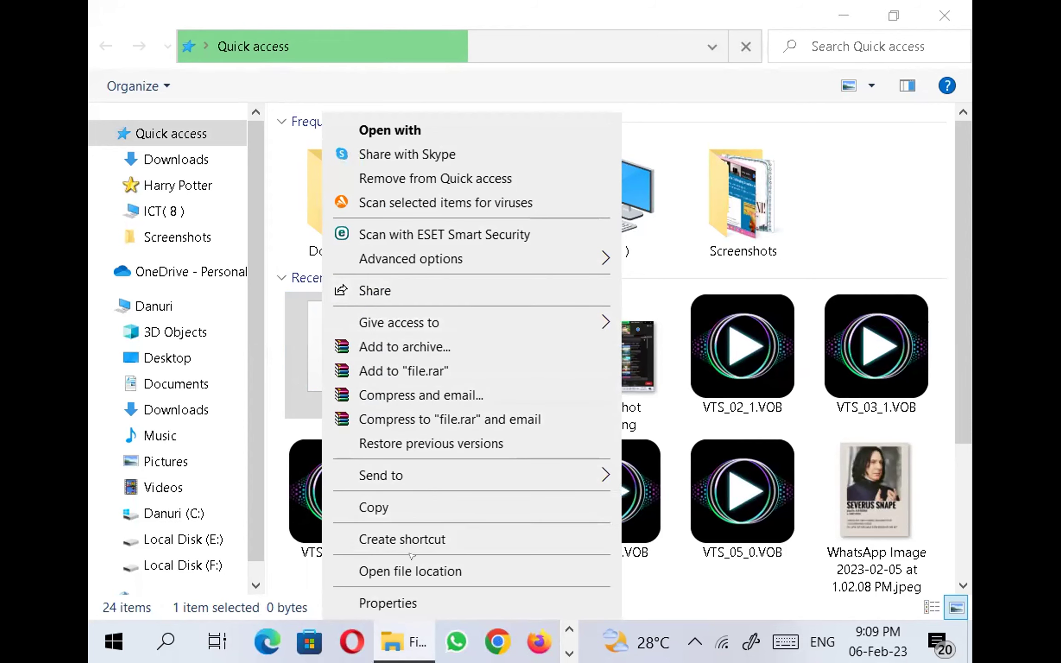
left_click(436, 597)
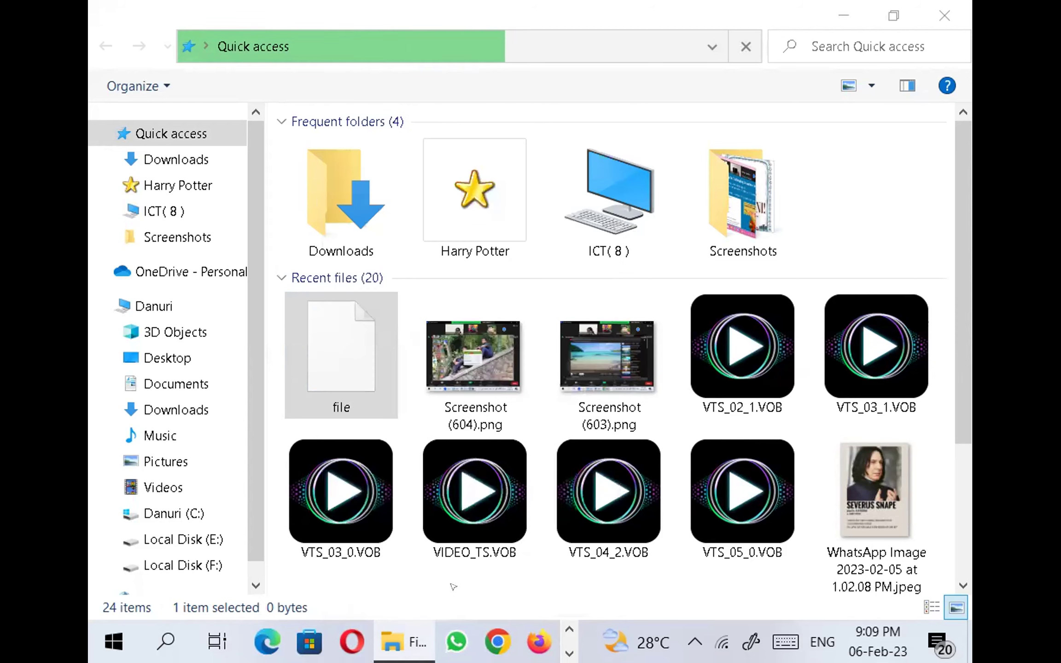
left_click(551, 165)
key("BackSpace")
key("BackSpace")
key("BackSpace")
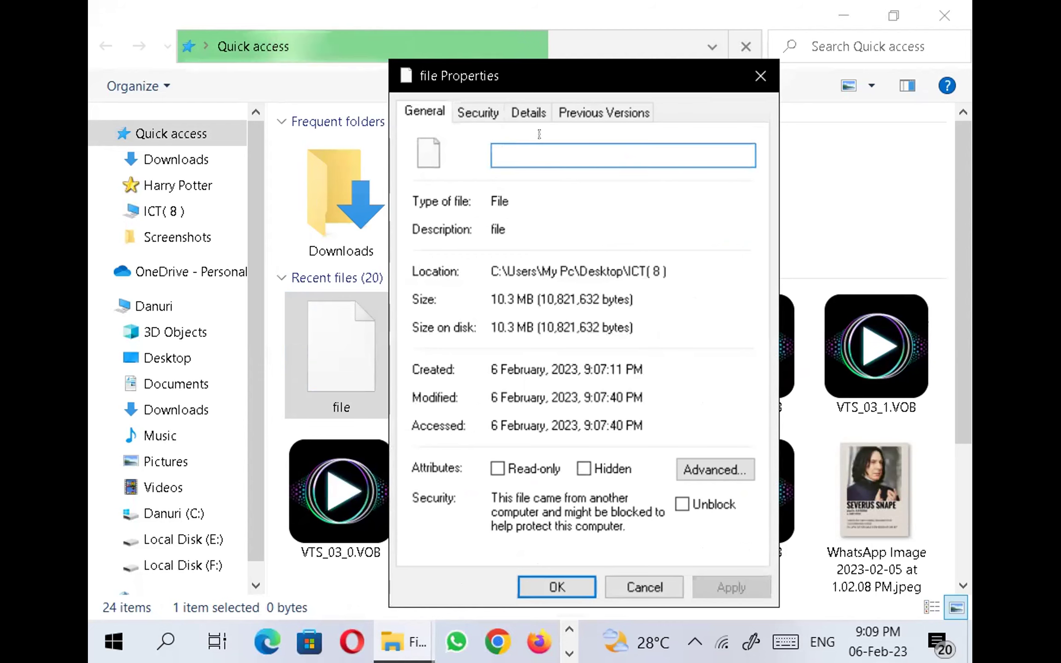
type("fi")
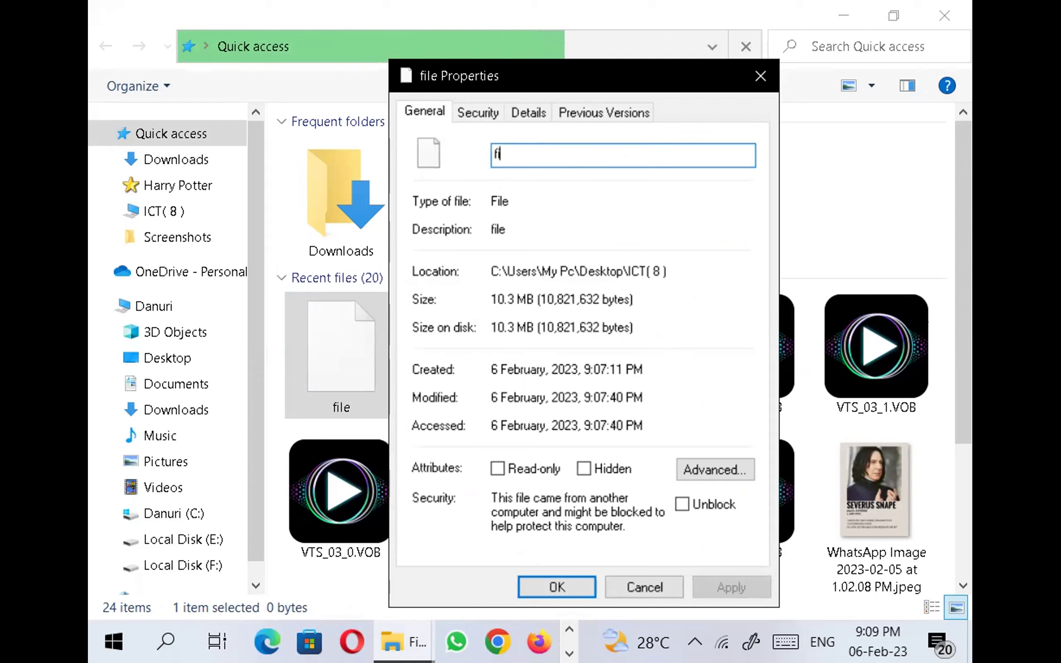
type("le.ext")
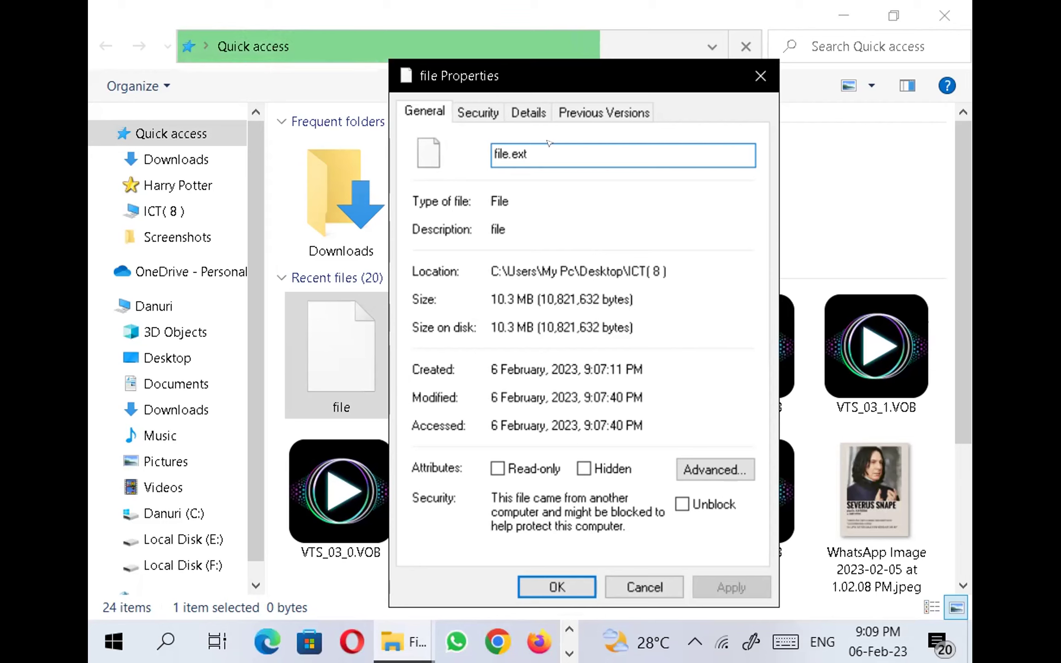
key("BackSpace")
key("BackSpace")
type("xe")
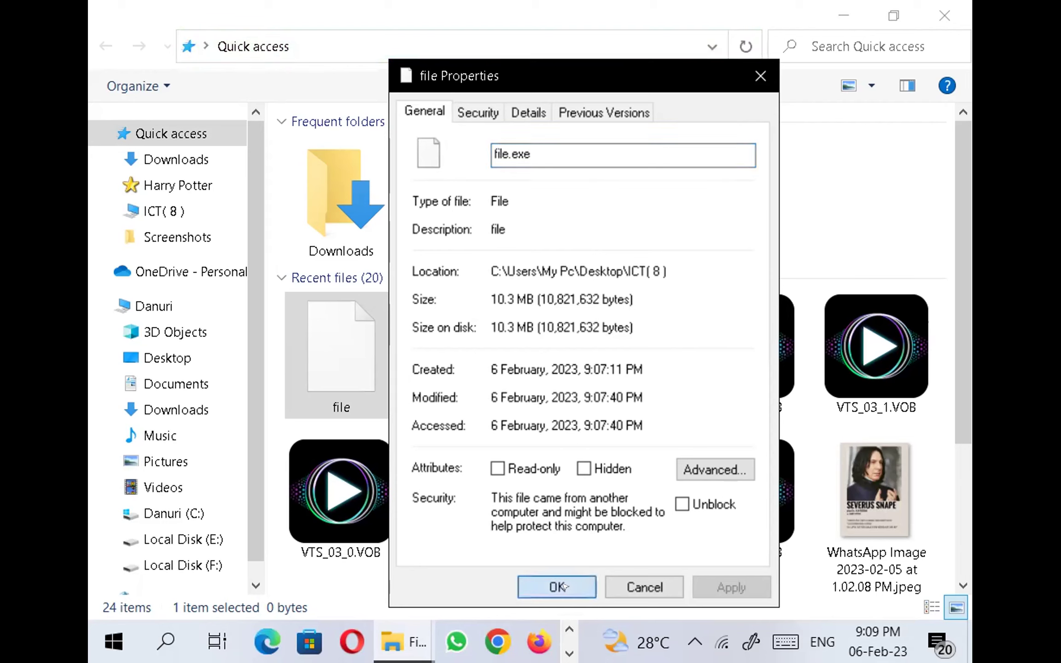
key("Return")
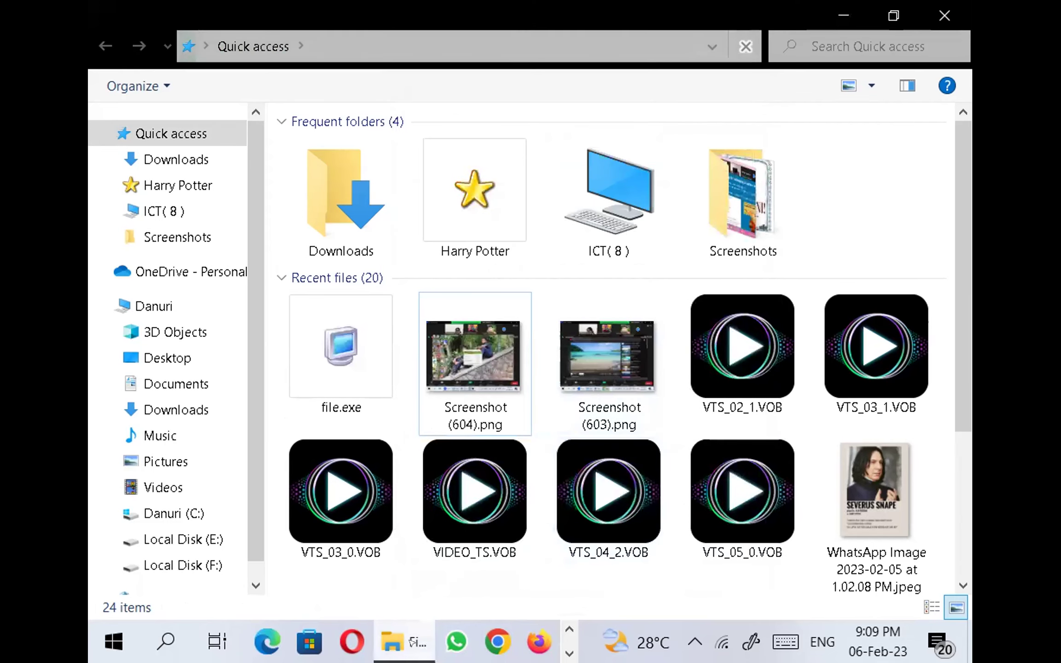
- Return to File Explorer and run file.exe from the recent files
mouse_move(411, 641)
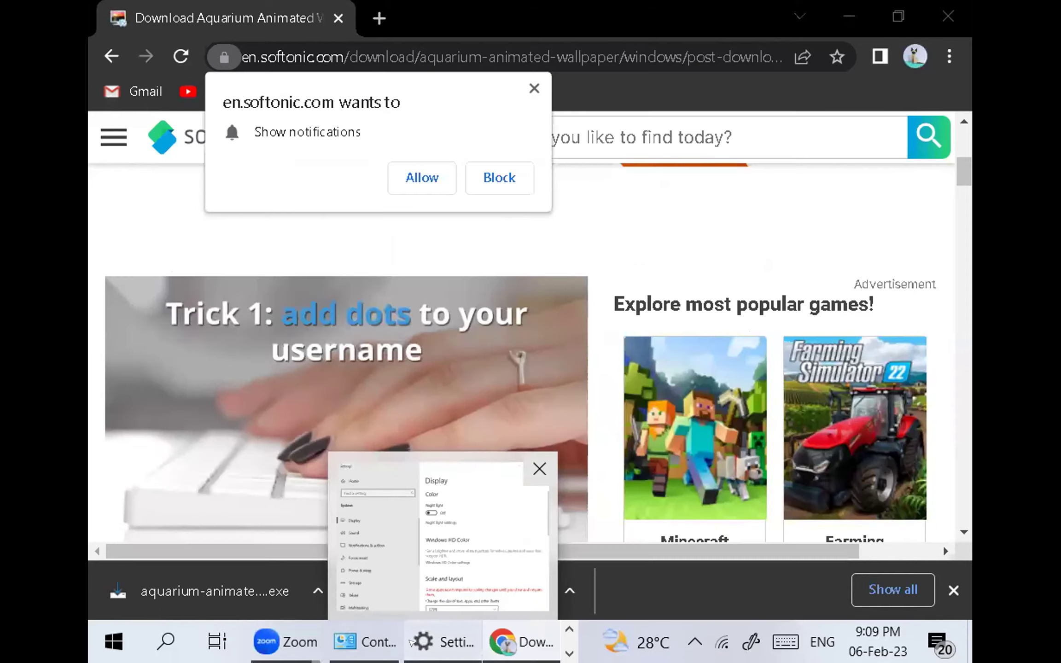
left_click(433, 642)
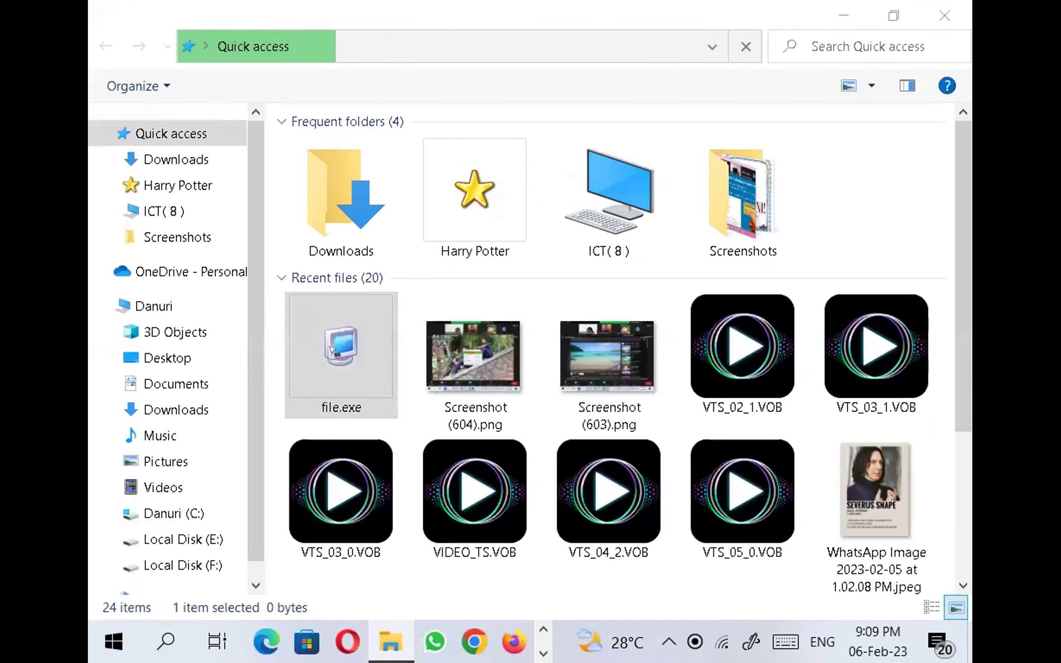
left_click(332, 350)
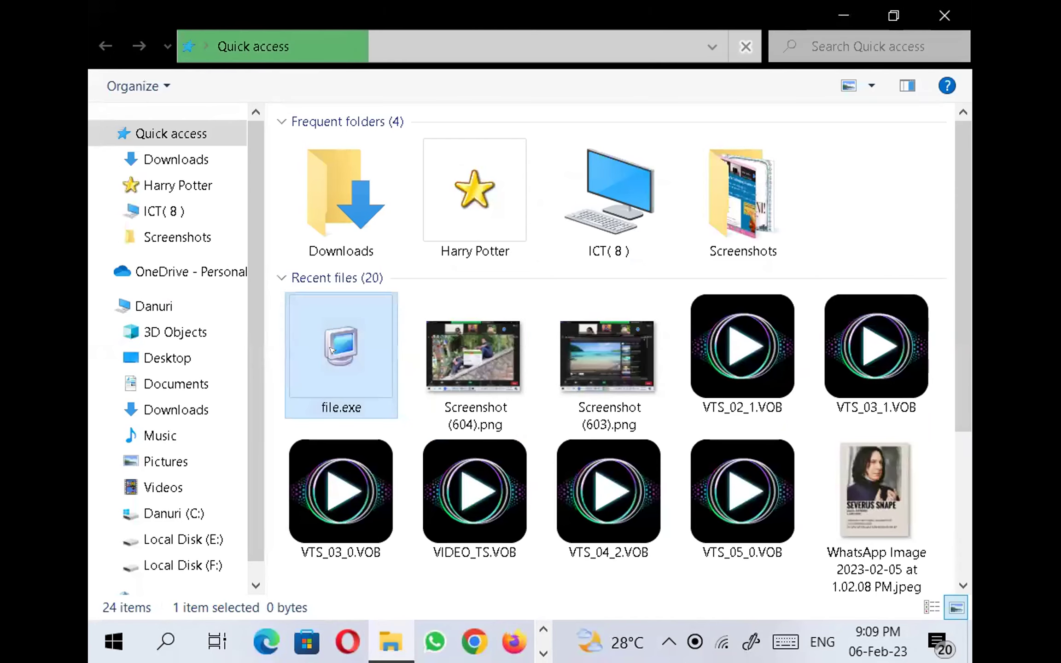
double_click(330, 340)
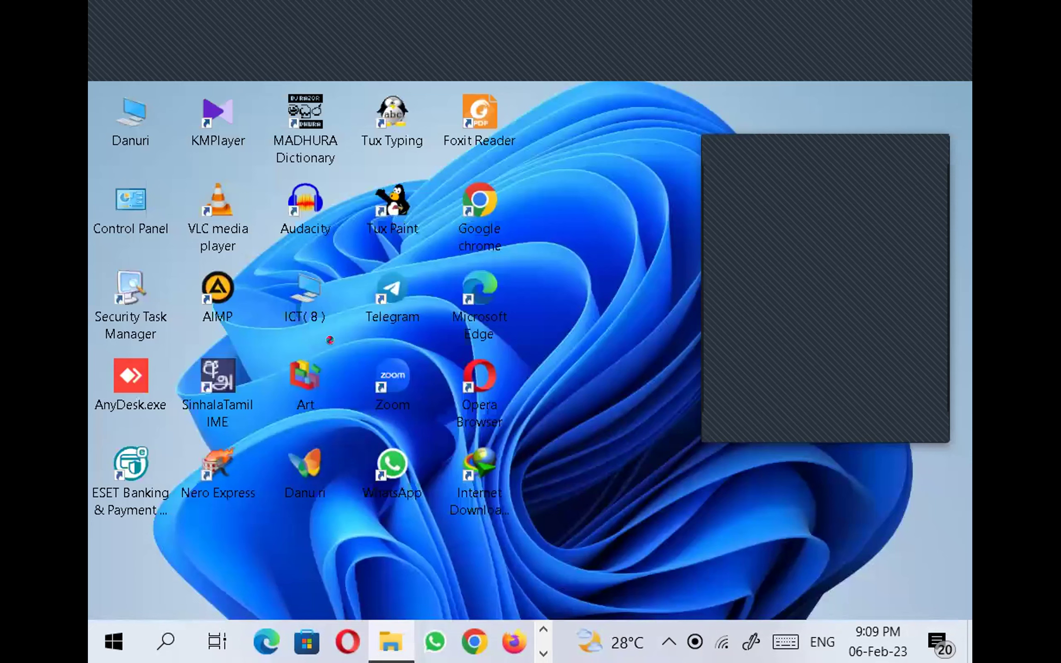